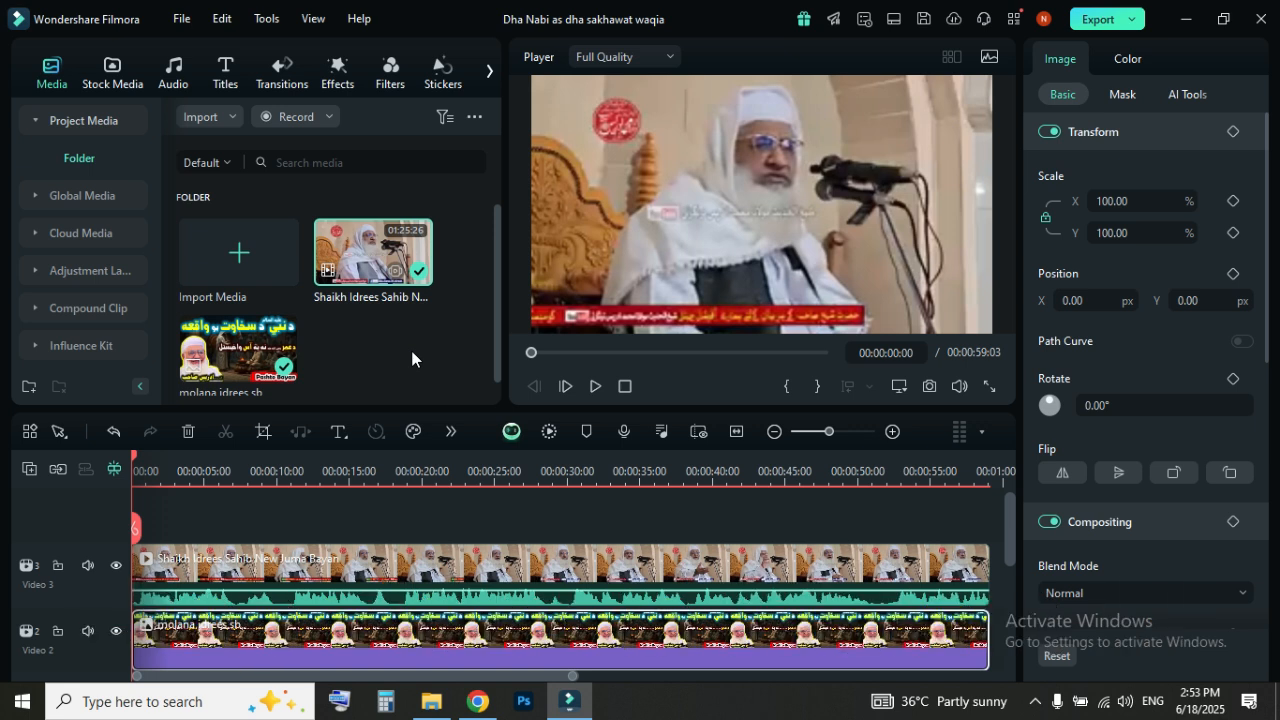
Preview the project full screen and scrub through the footage to examine the logo and watermark, stopping near 00:00:23:23
left_click(990, 386)
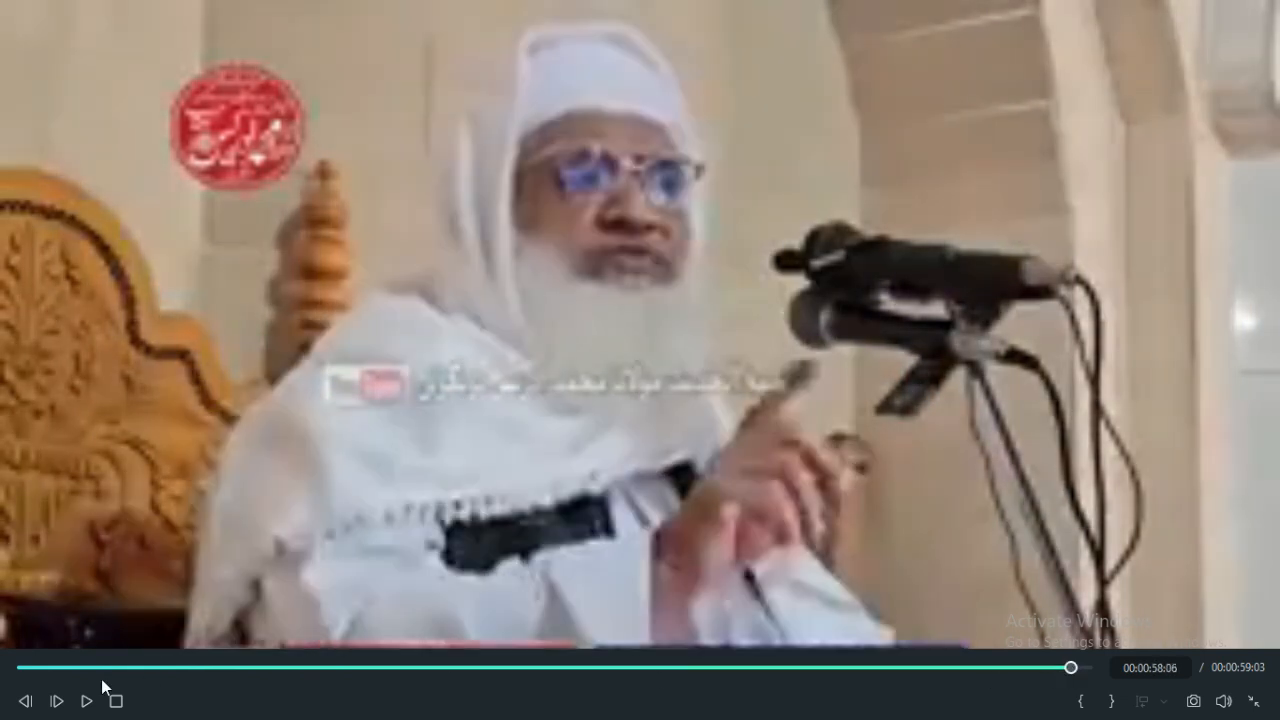
left_click_drag(66, 668, 34, 668)
left_click_drag(330, 668, 460, 649)
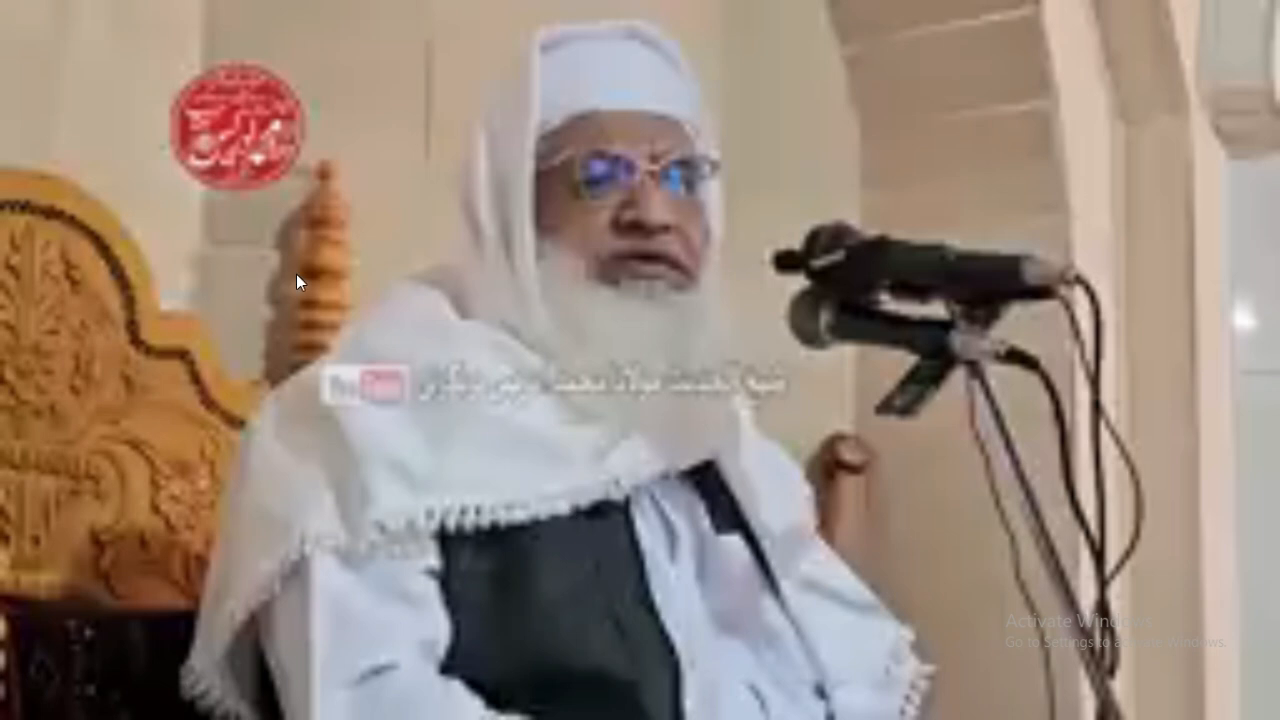
mouse_move(1046, 614)
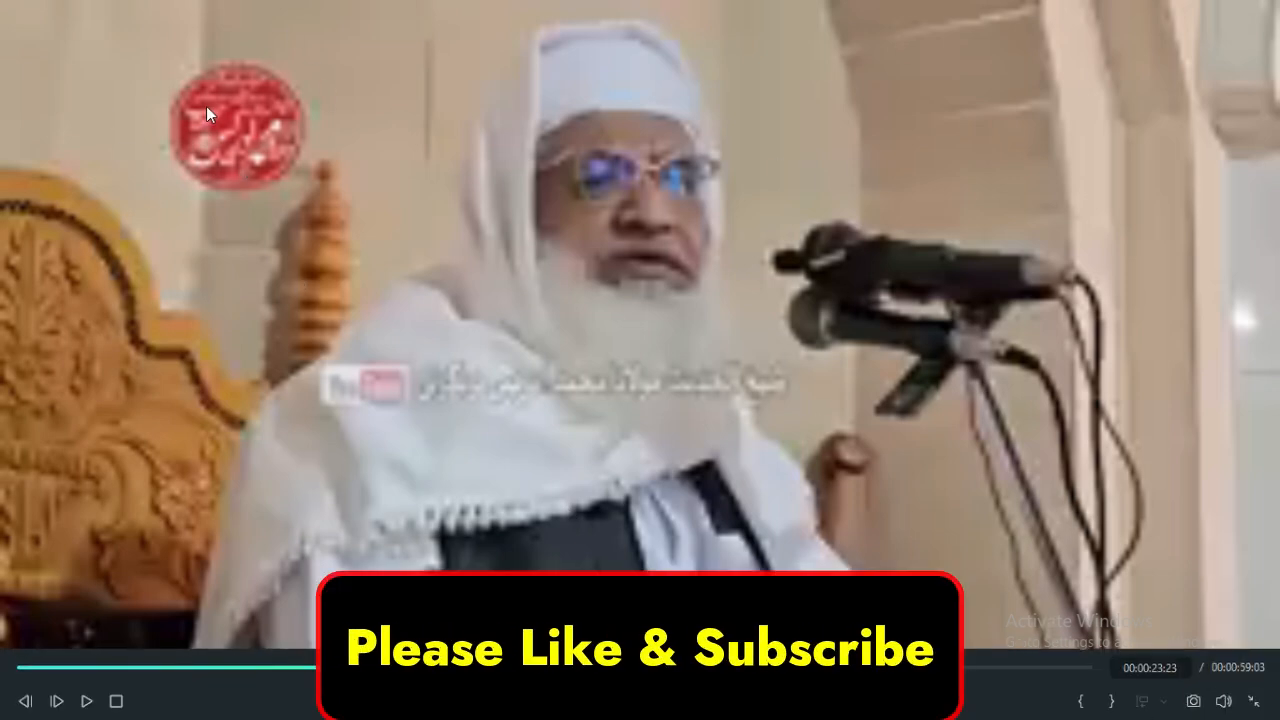
left_click(1250, 702)
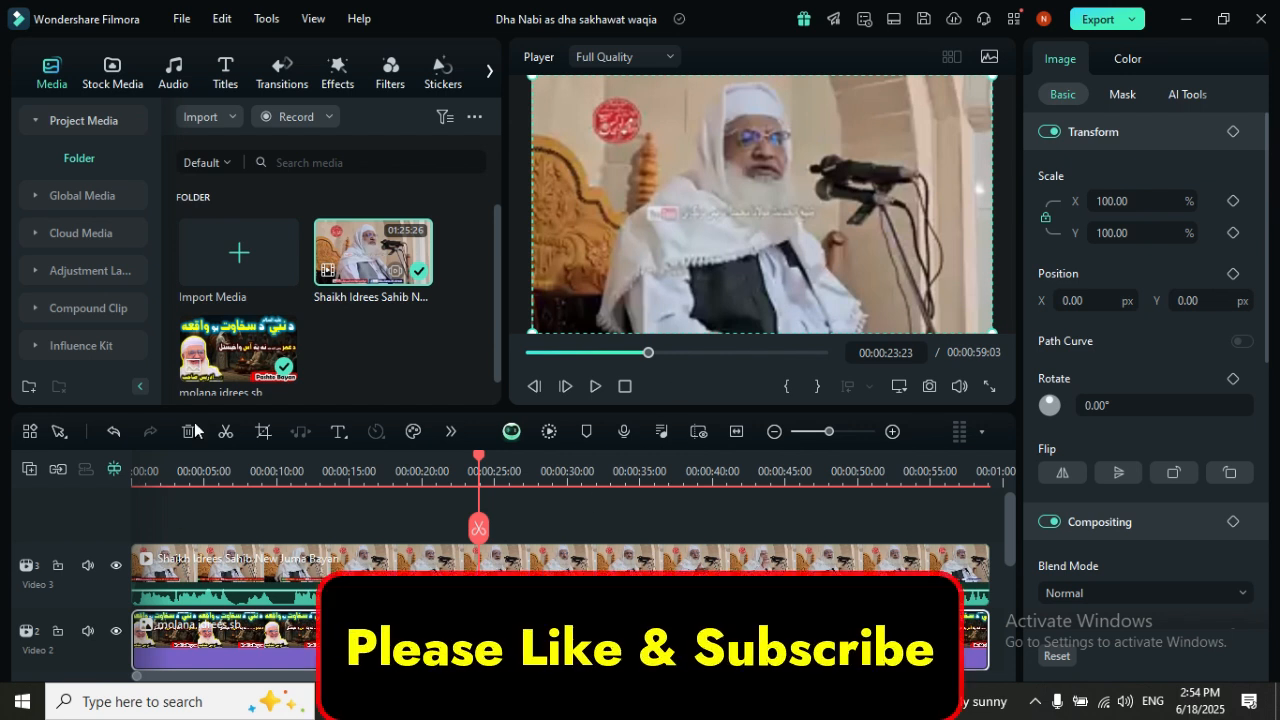
Apply Crop to Fit to the speaker's video clip on Video 3
scroll(468, 540, "down", 1)
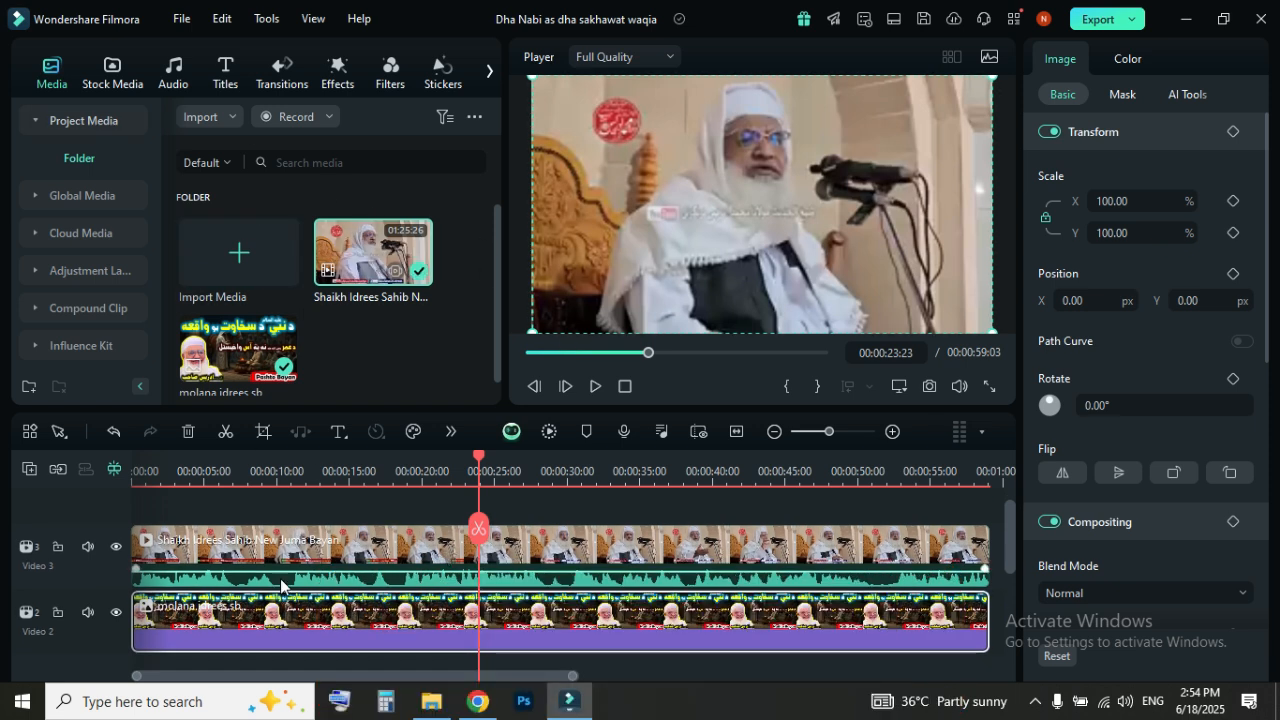
left_click(346, 556)
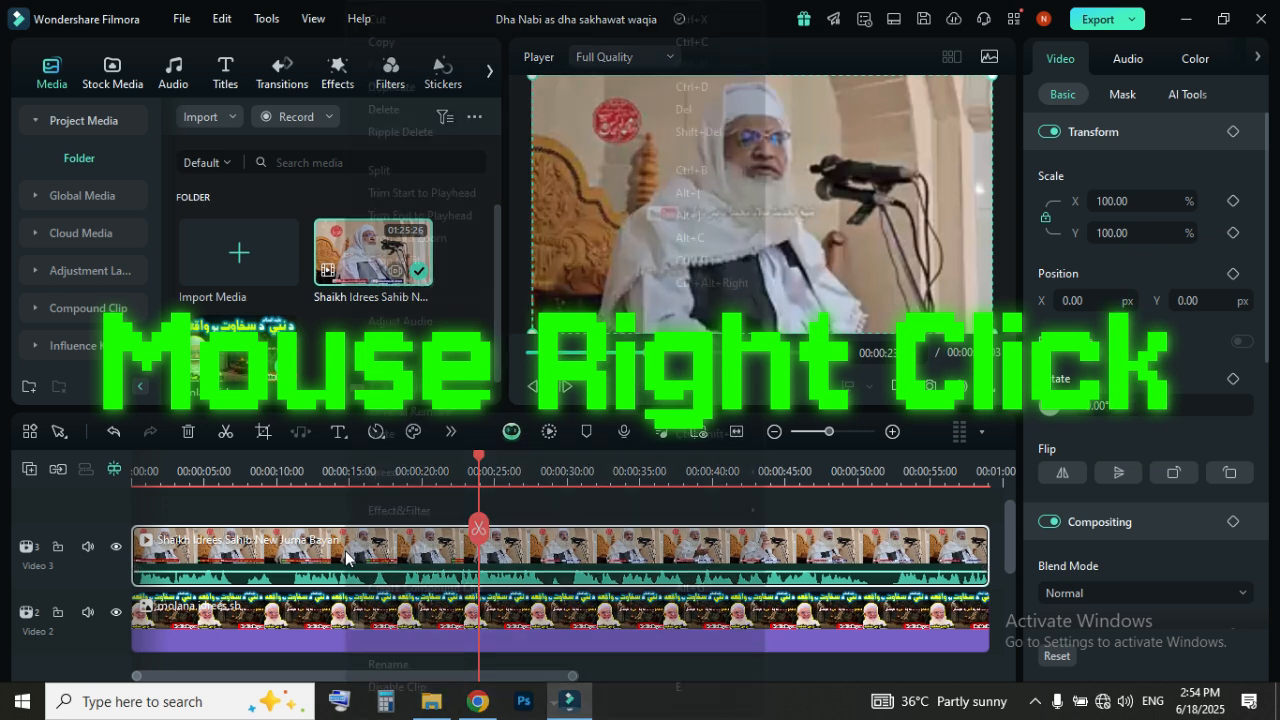
right_click(345, 550)
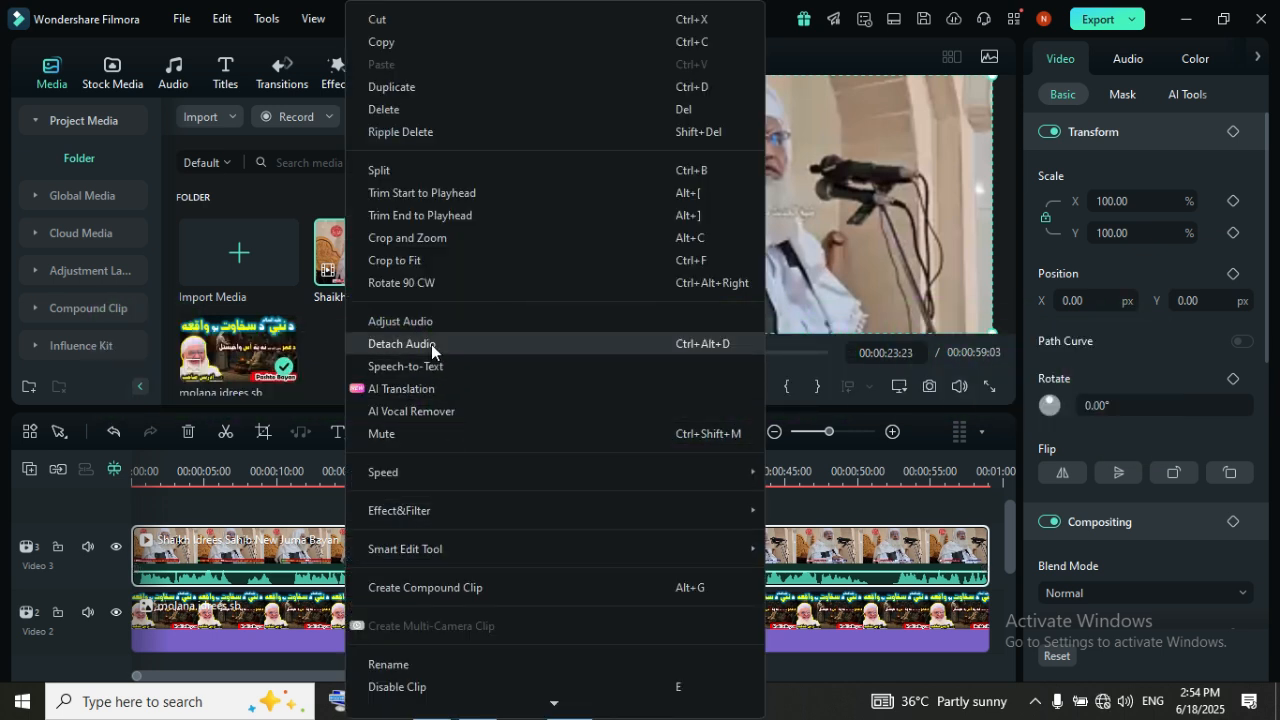
left_click(411, 258)
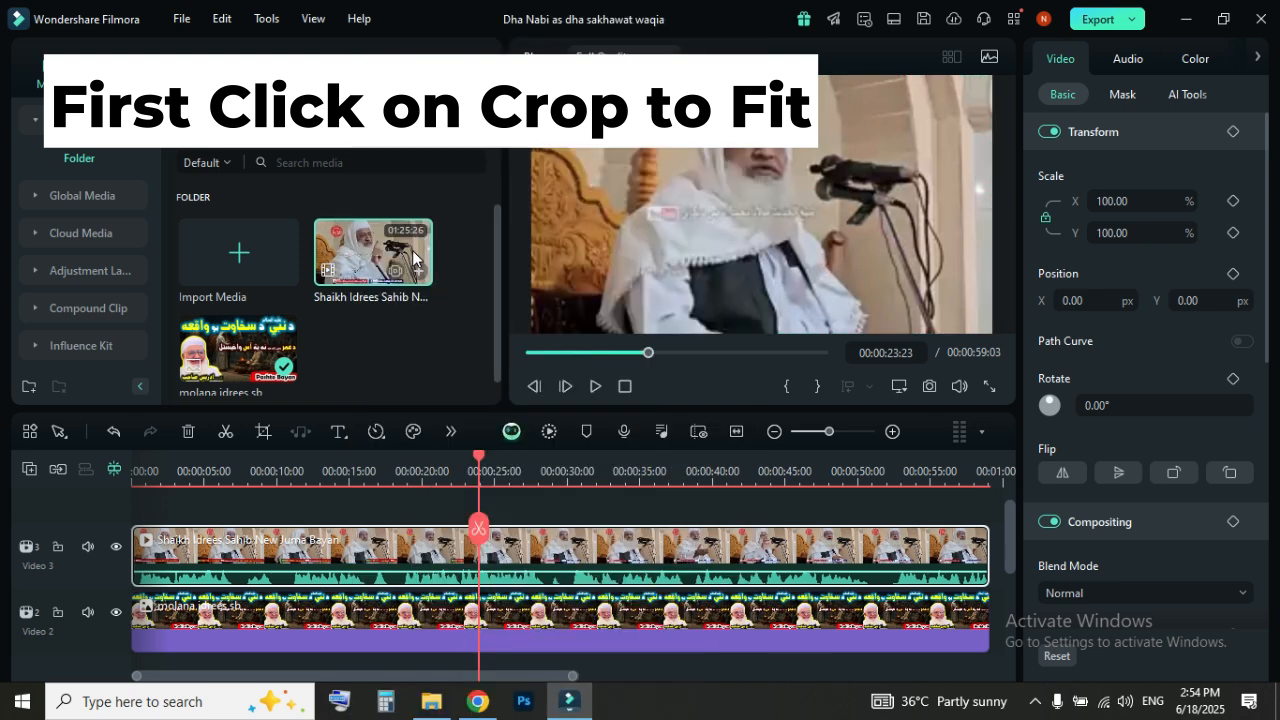
Open Crop and Zoom for the speaker's clip and trim the crop frame's left side past the red logo, to about 194 x 144
right_click(384, 541)
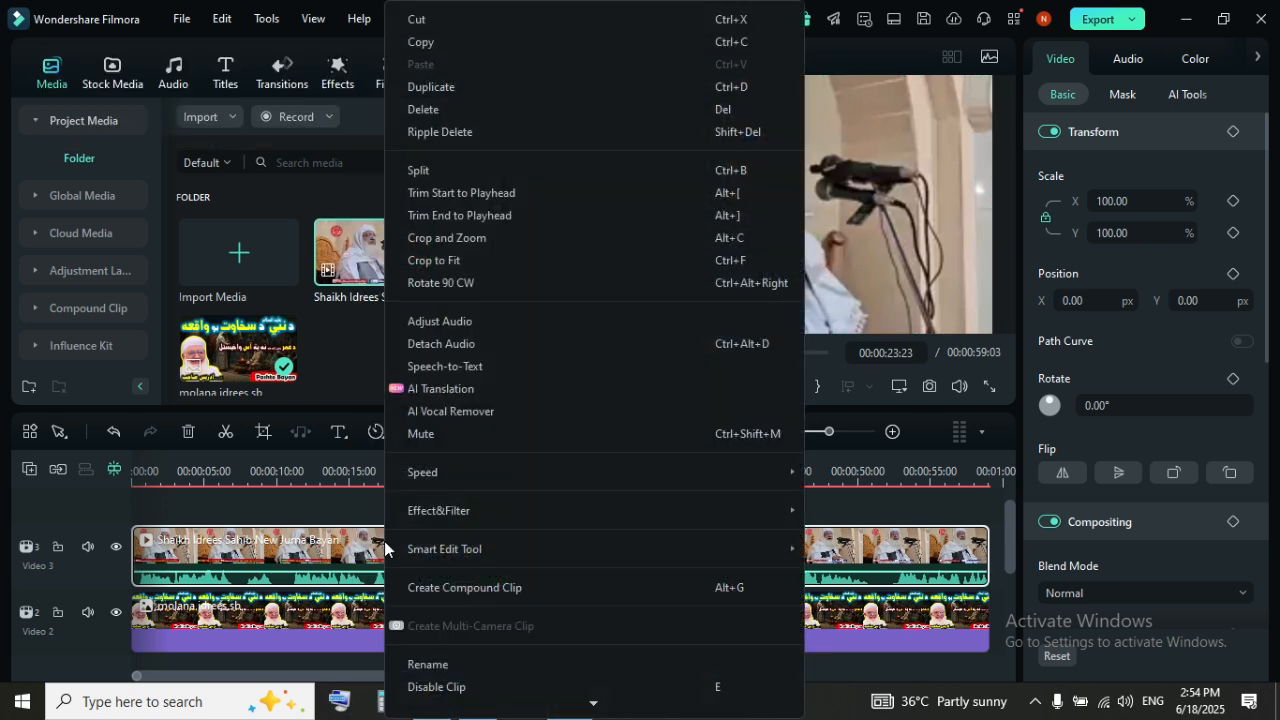
left_click(441, 235)
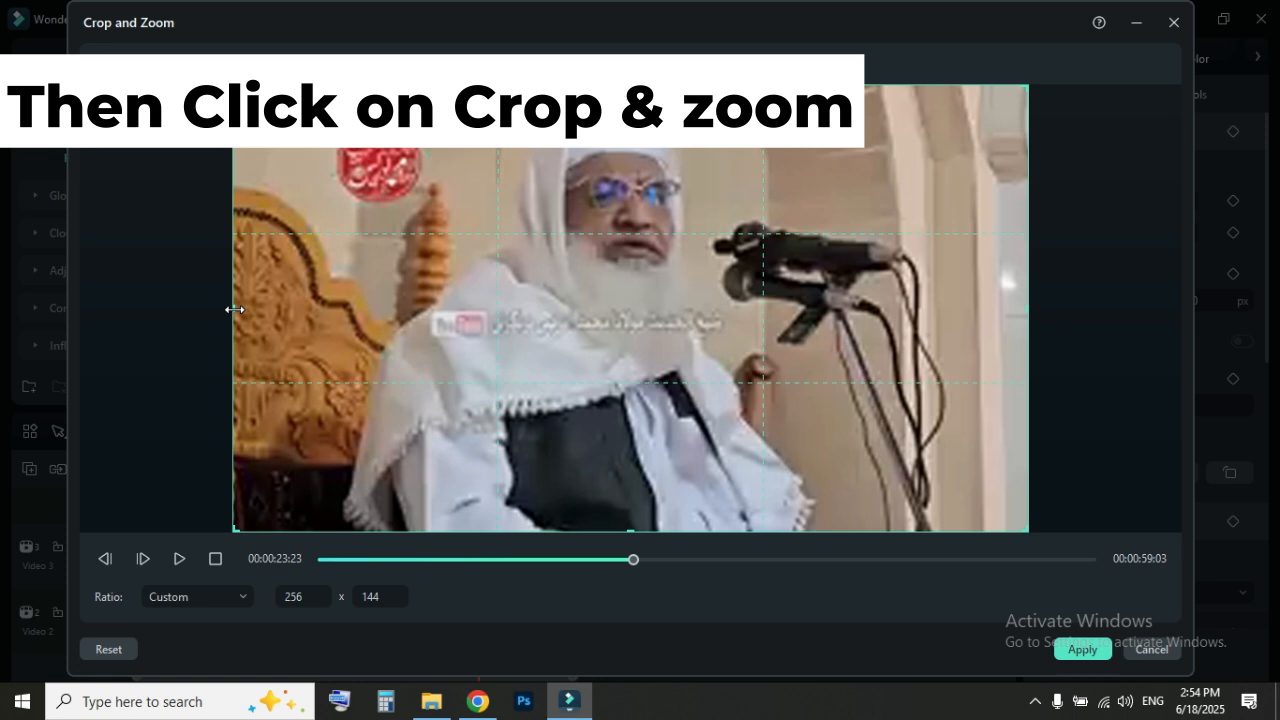
left_click_drag(234, 310, 426, 275)
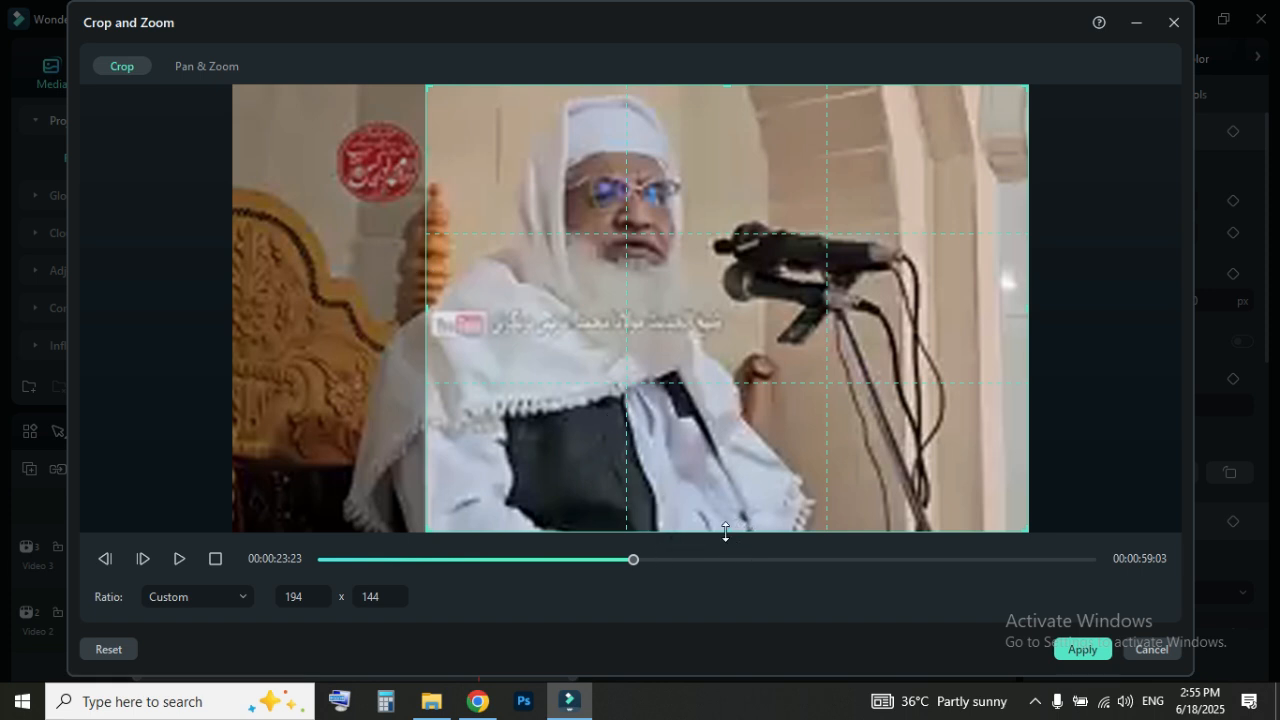
Try tightening the crop frame to 129 x 133 at its bottom and right edges, and return its right edge to the picture border
left_click_drag(724, 530, 713, 498)
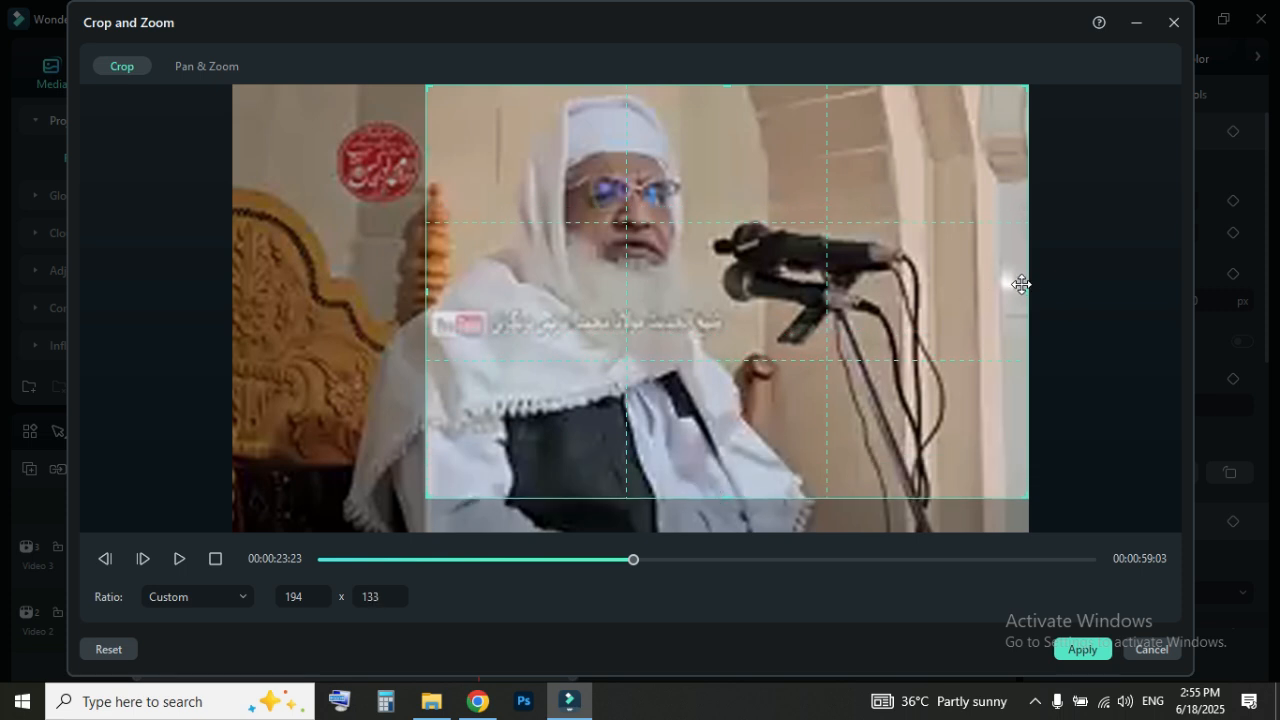
left_click_drag(1027, 291, 825, 300)
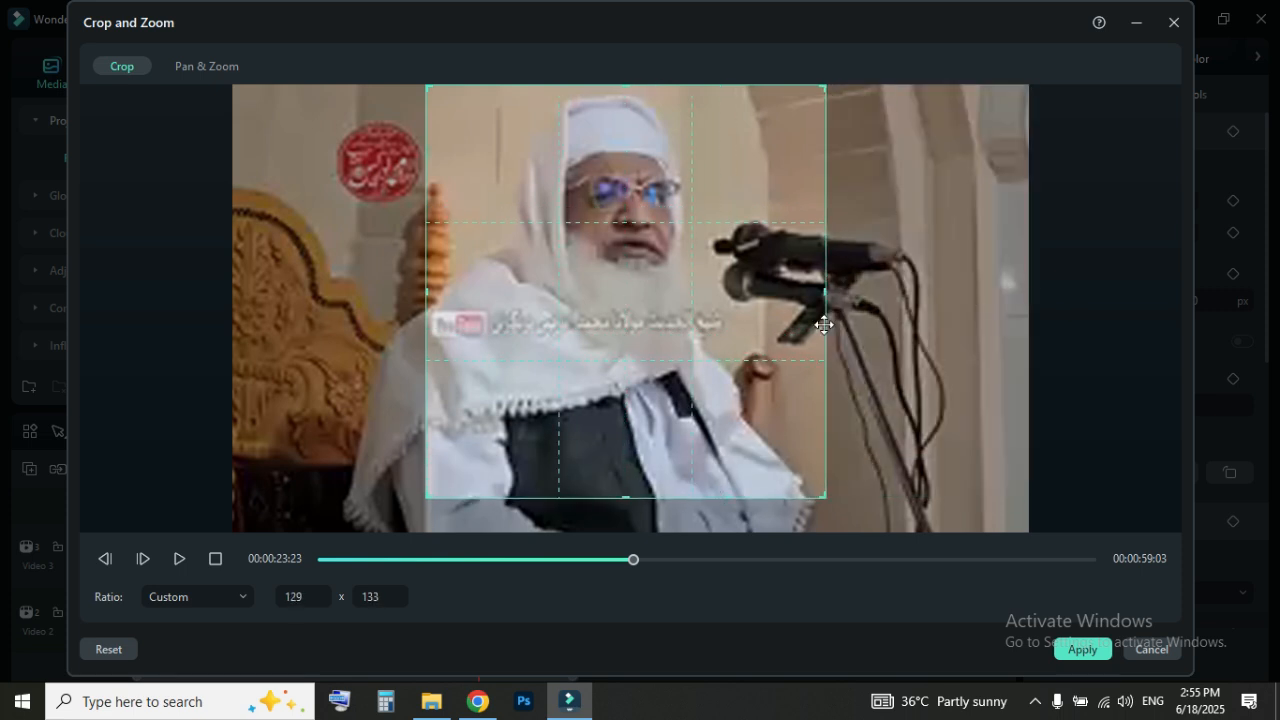
mouse_move(627, 86)
left_mouse_down()
mouse_move(642, 191)
mouse_move(641, 77)
left_mouse_up()
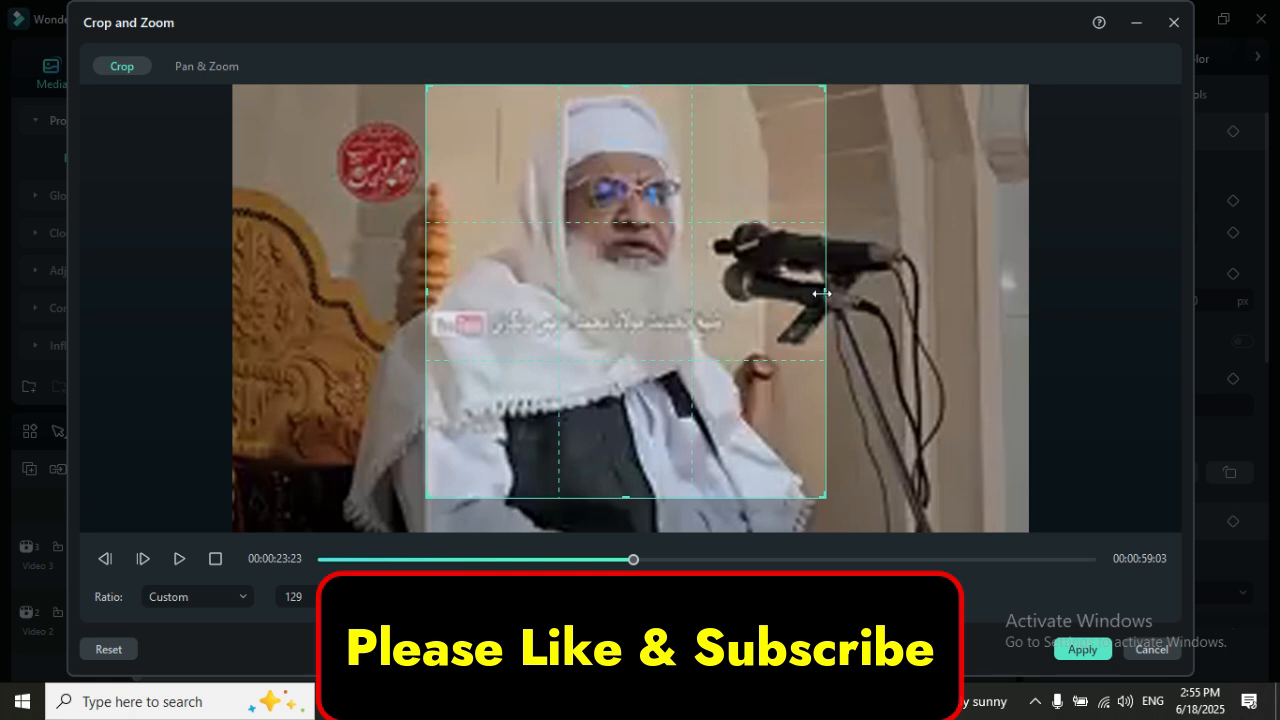
left_click_drag(821, 293, 1035, 275)
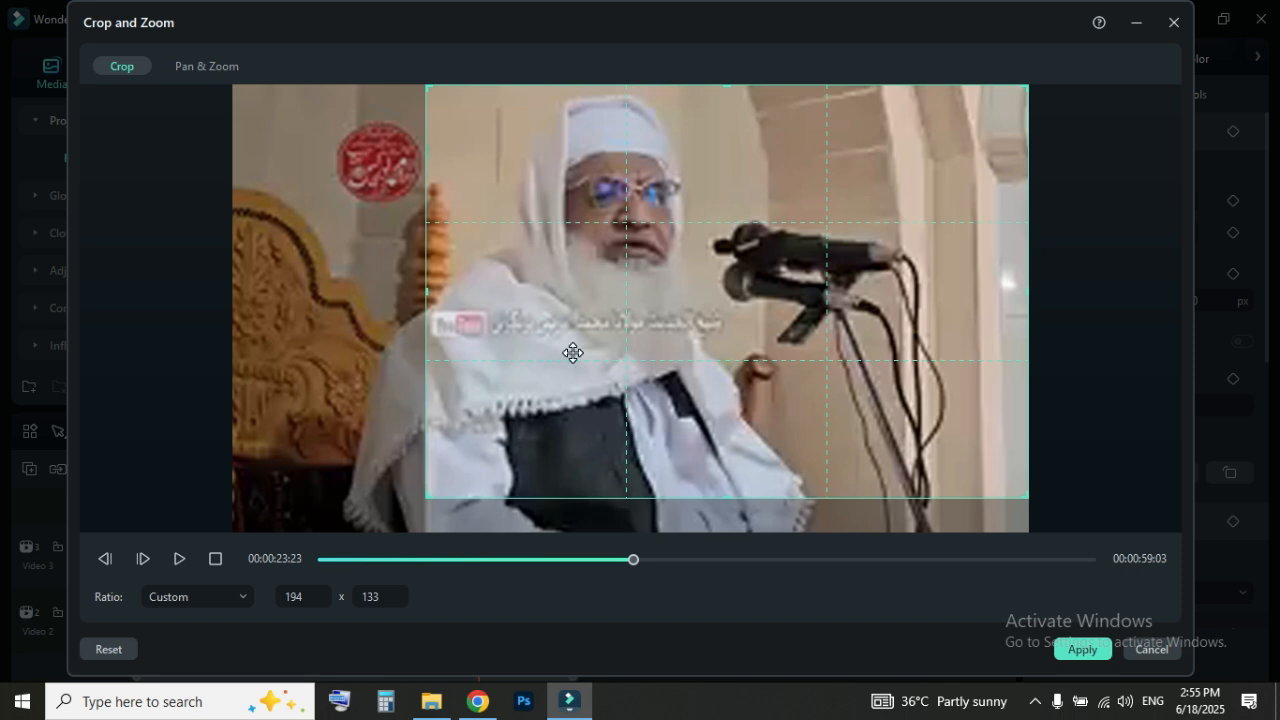
Widen the crop frame slightly on the left and restore its full height, making it 196 x 144, and apply the crop
left_click_drag(426, 291, 418, 291)
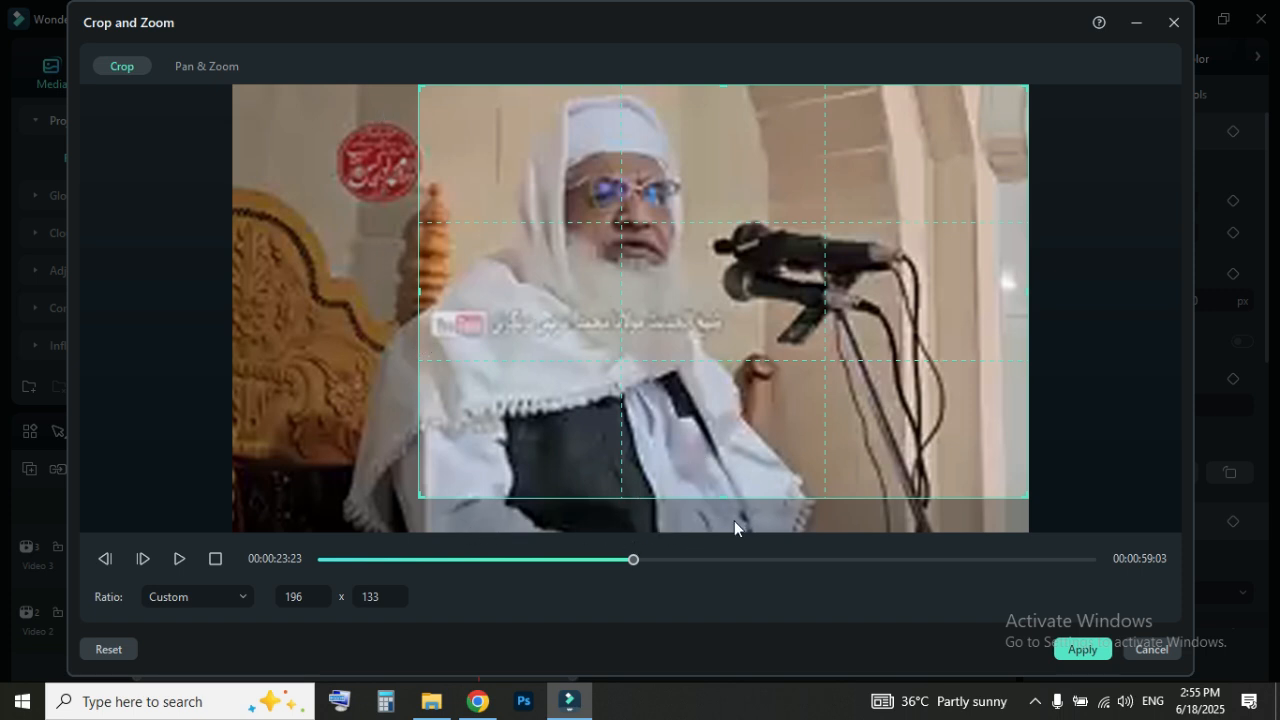
mouse_move(724, 497)
left_mouse_down()
mouse_move(731, 540)
mouse_move(724, 482)
left_mouse_up()
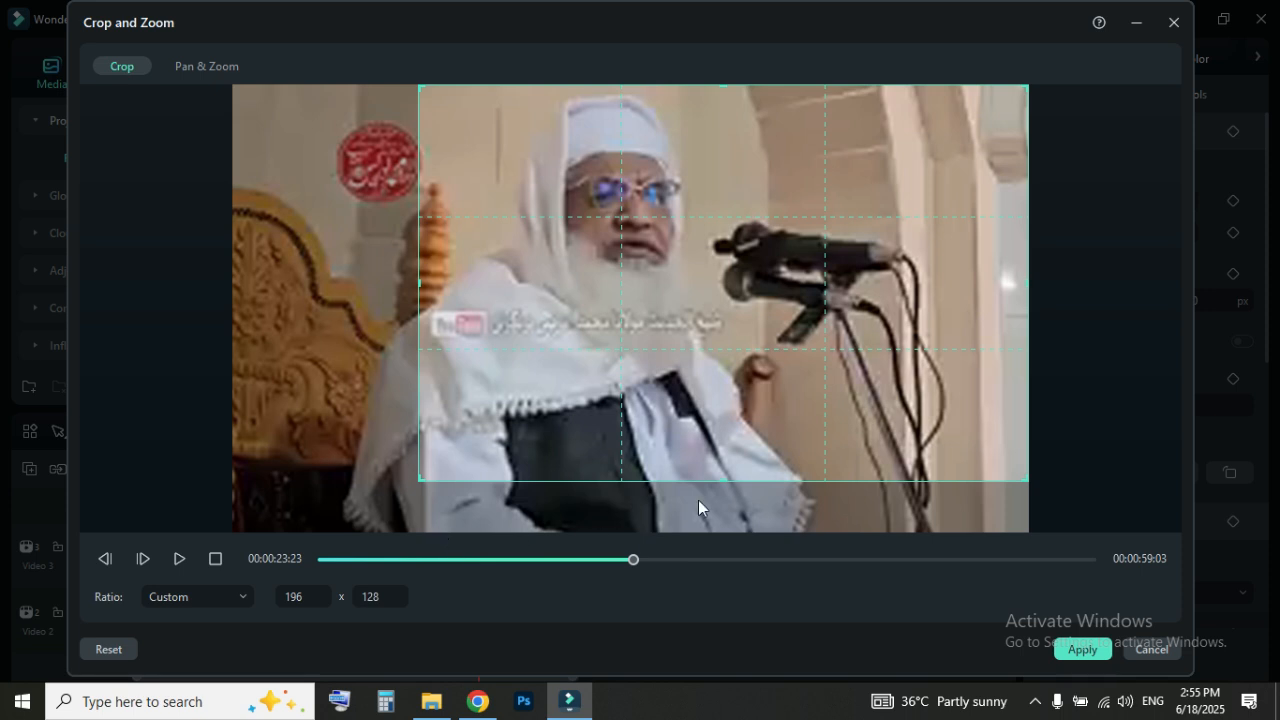
left_click_drag(724, 479, 717, 535)
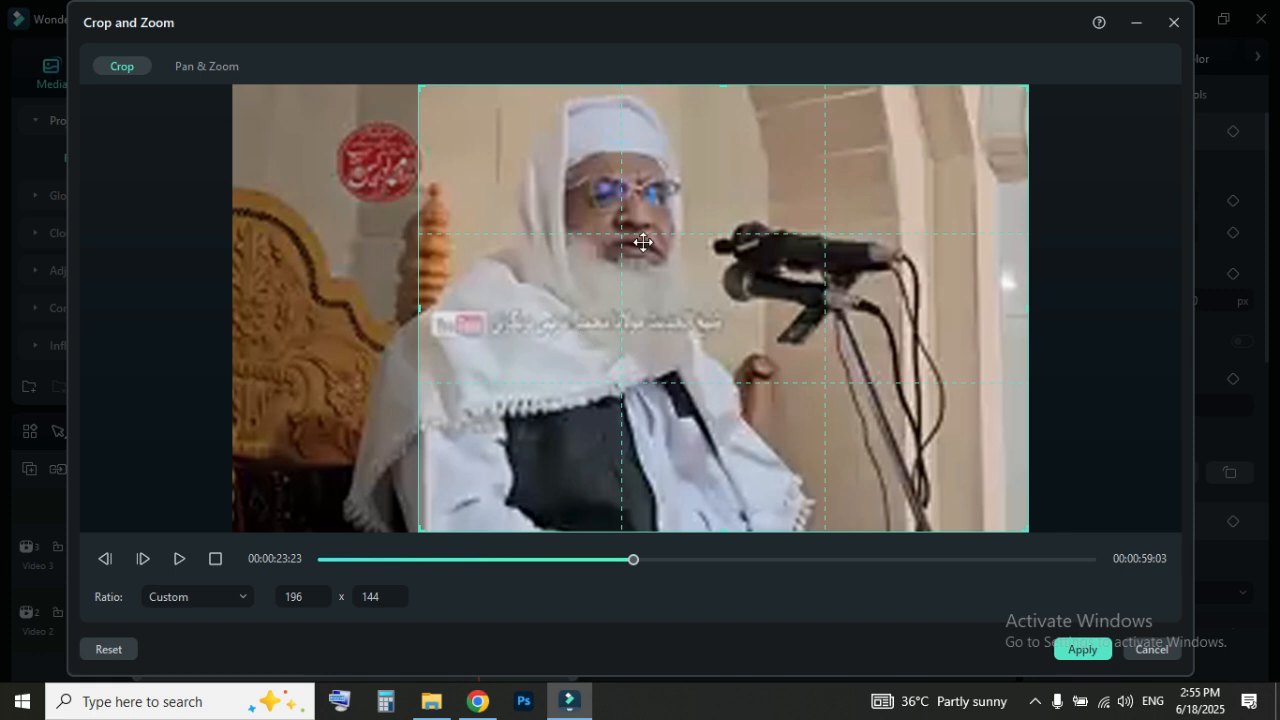
left_click(1080, 649)
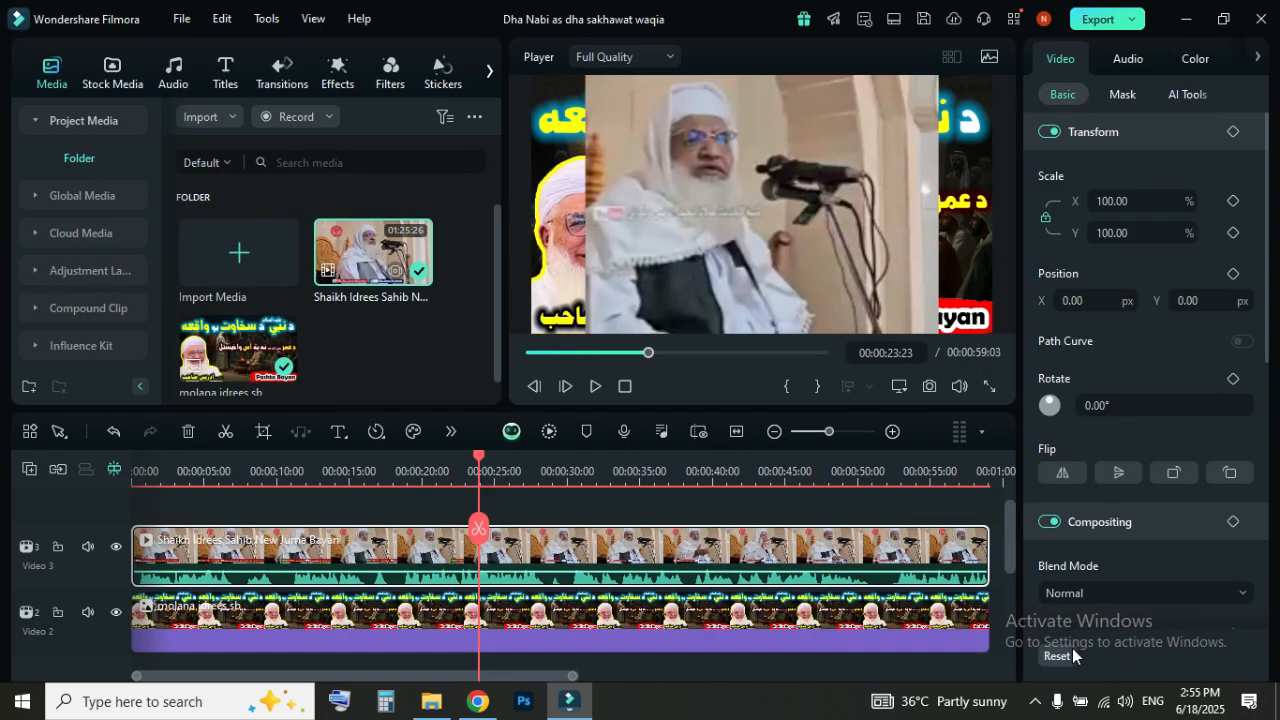
Delete the background image clip from the Video 2 track
left_click(684, 155)
scroll(392, 560, "down", 2)
left_click(392, 560)
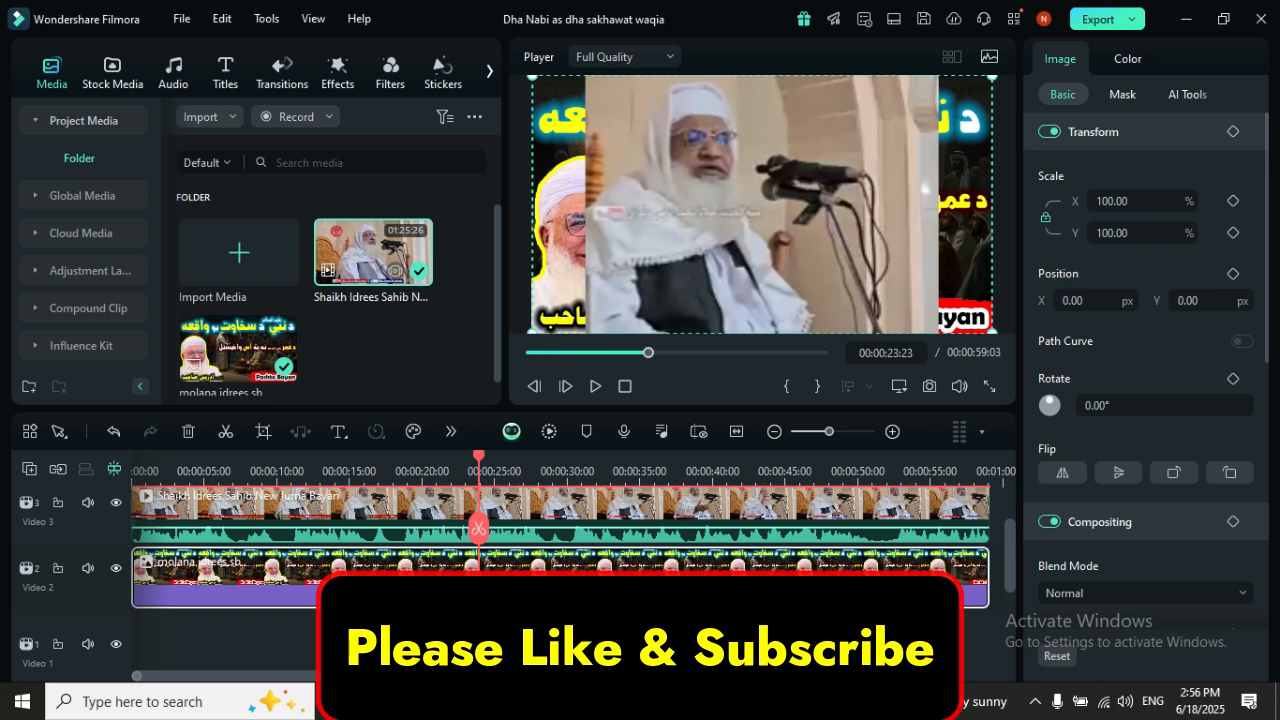
key("Delete")
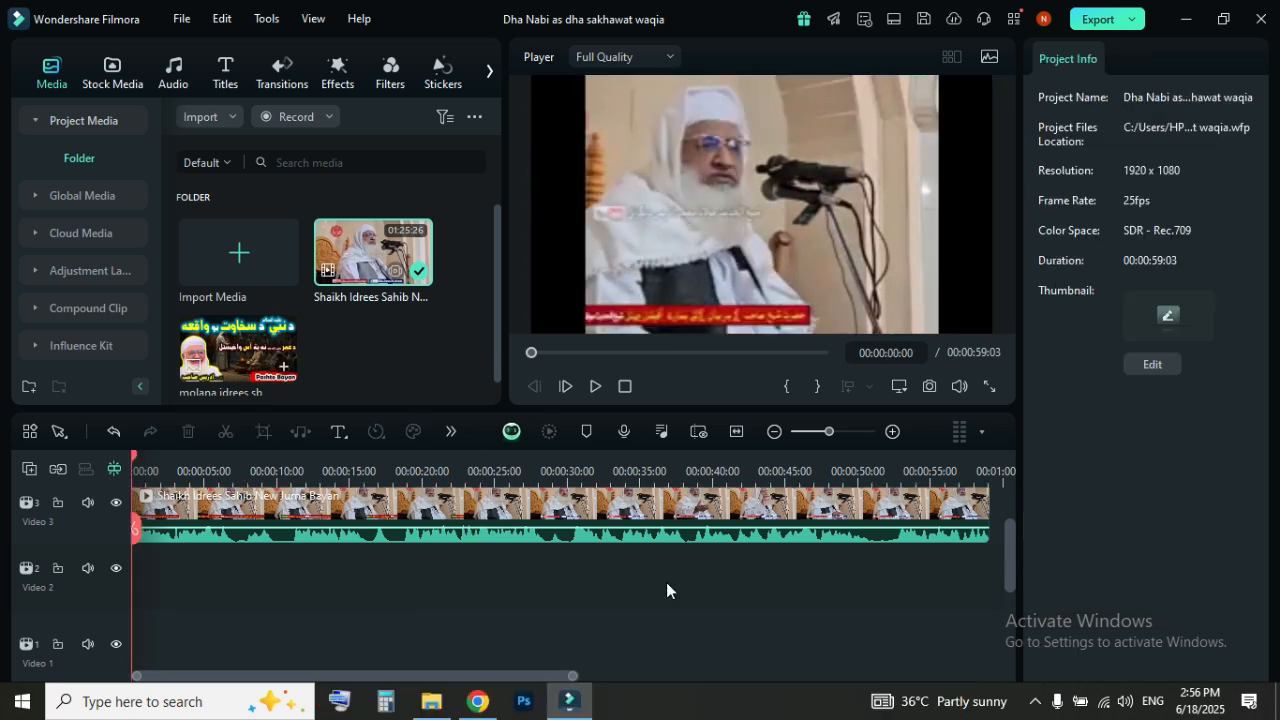
Preview the thumbnail image from the project media and place it at the start of the Video 2 track, beneath the speaker's clip
double_click(218, 340)
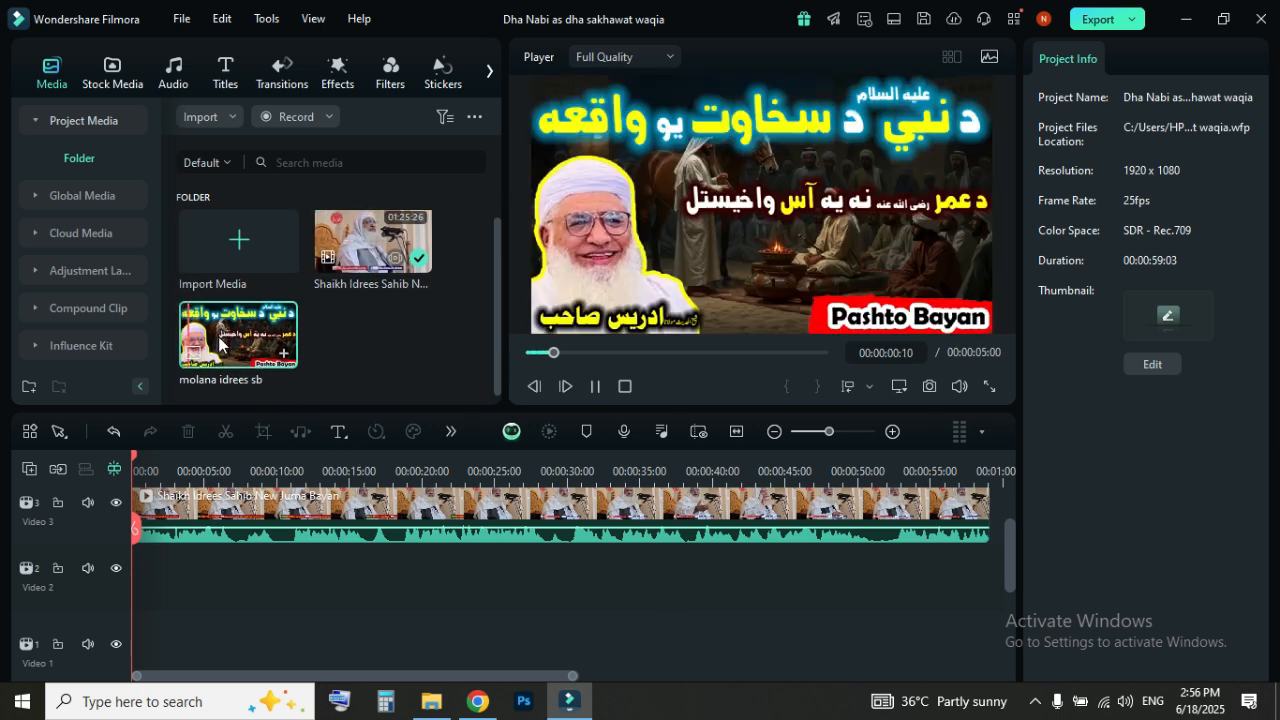
left_click_drag(186, 336, 109, 580)
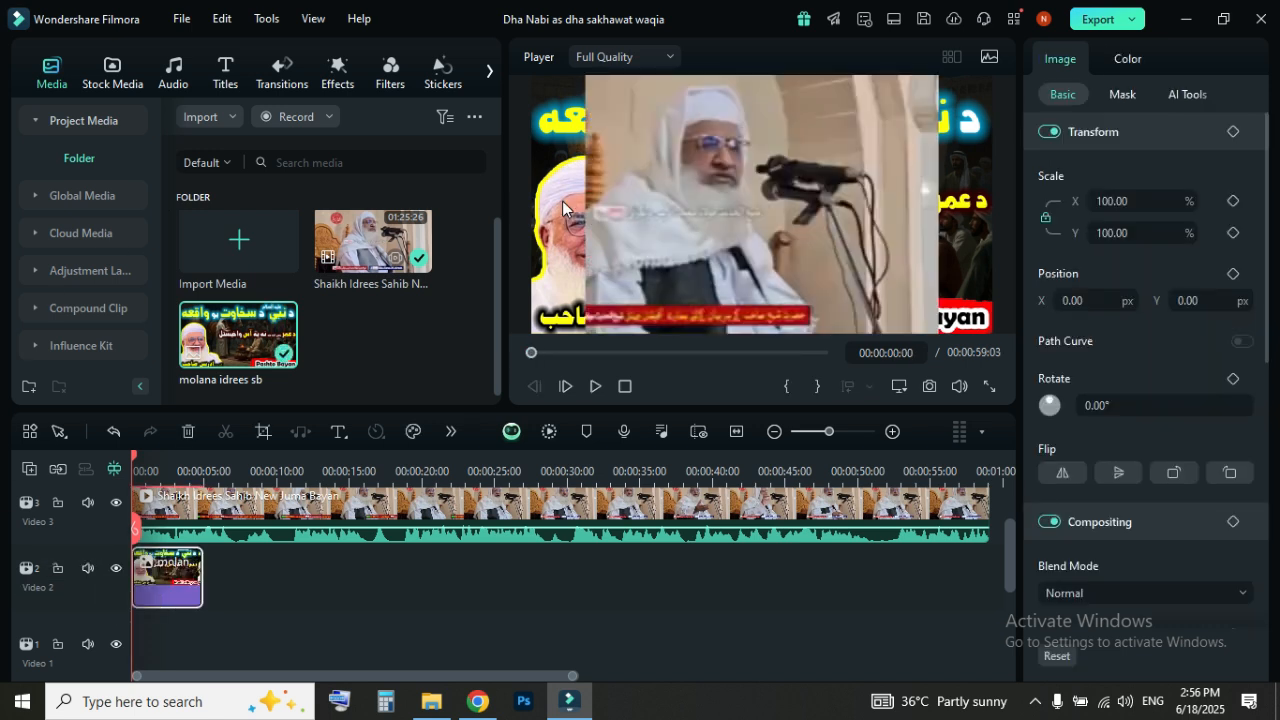
left_click(667, 181)
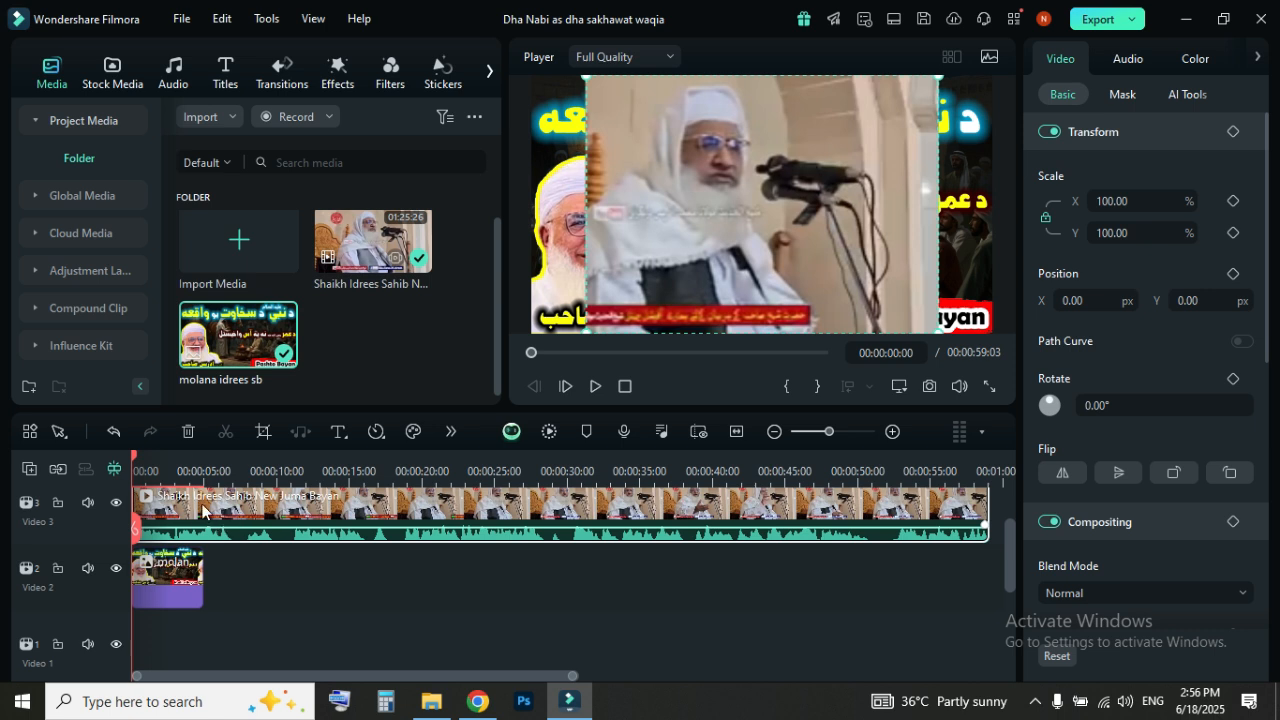
left_click(166, 570)
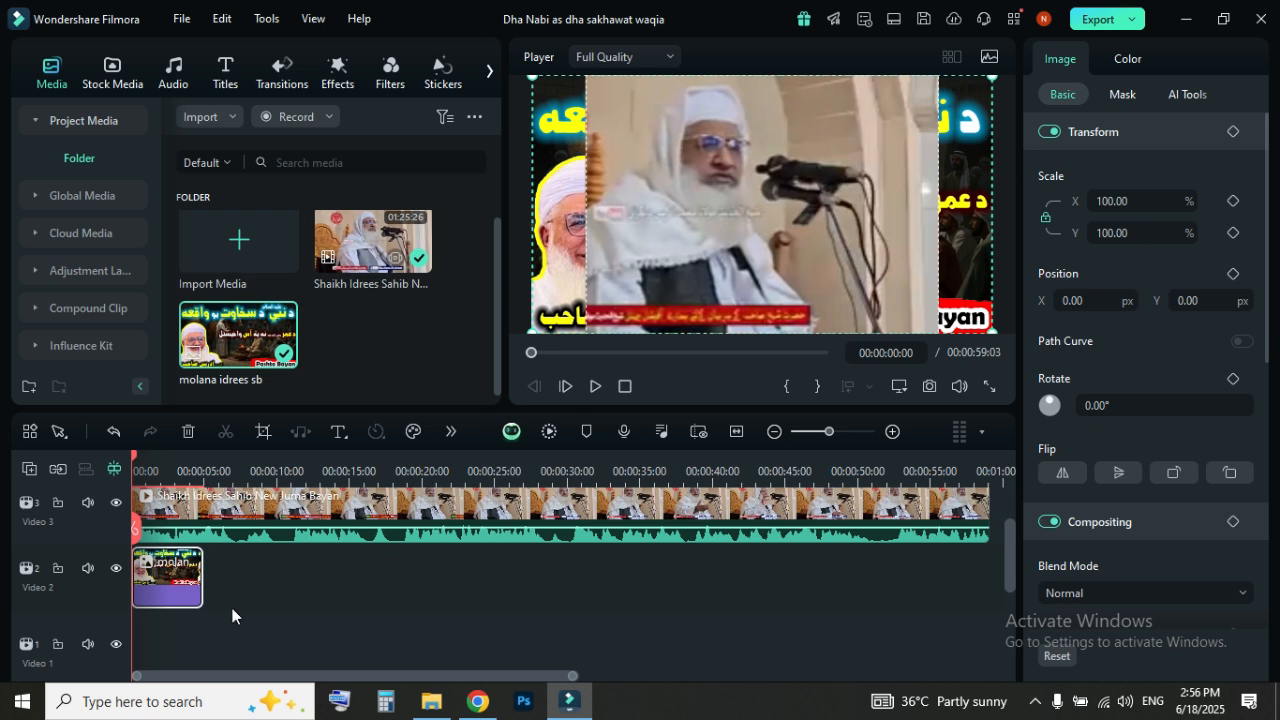
Extend the background image clip on Video 2 to end together with the speaker's video clip
scroll(190, 572, "up", 1)
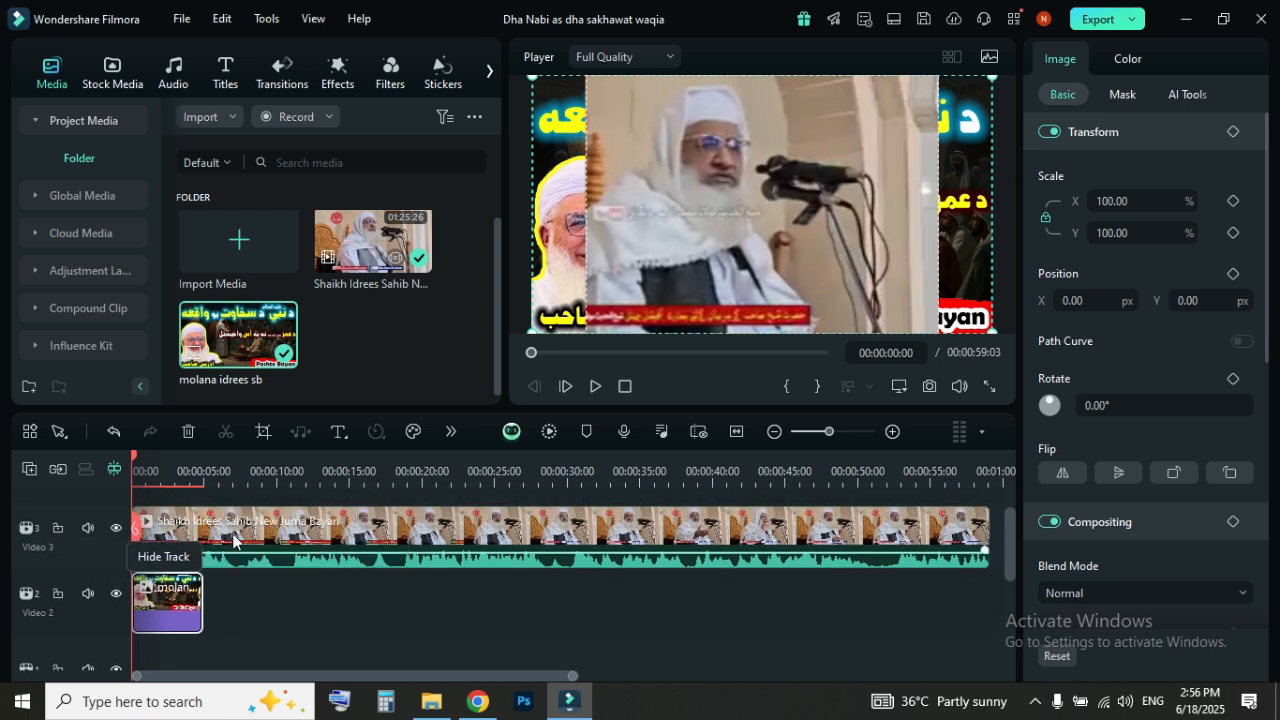
left_click(171, 597)
left_click_drag(208, 592, 862, 583)
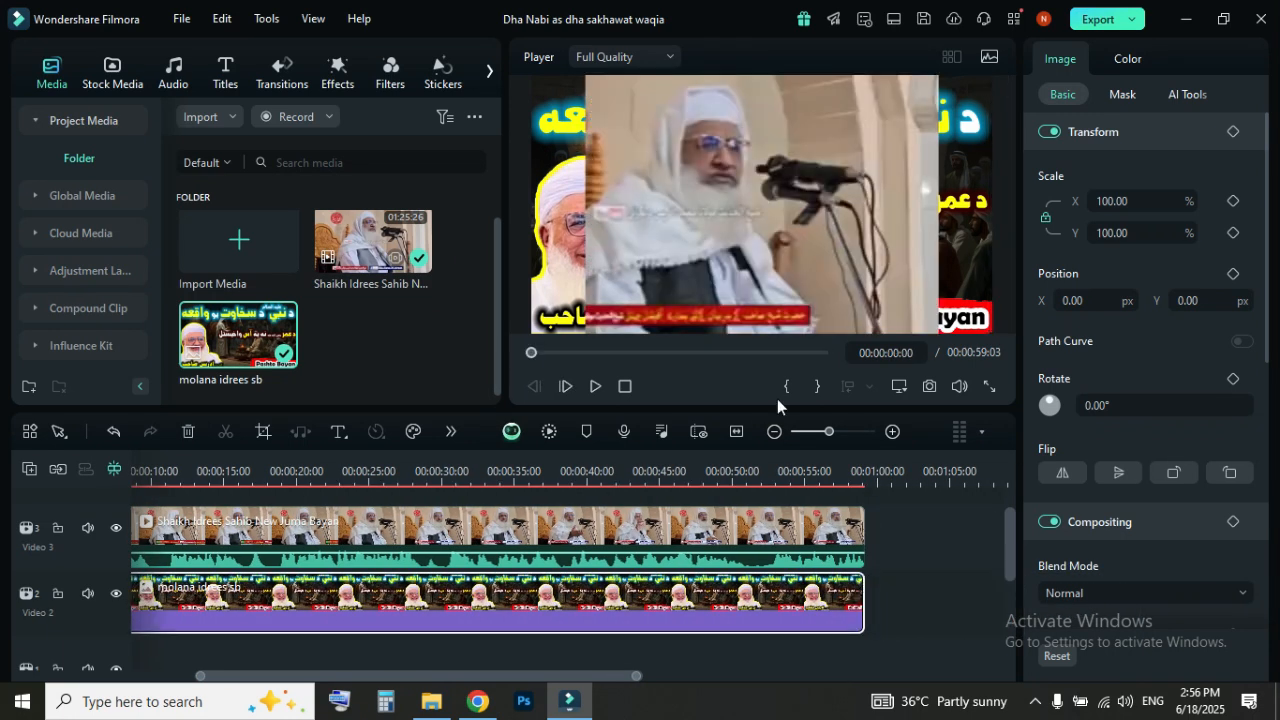
Scale the speaker's video clip down to about 71% and move it to about X 43, Y 0 px over the background image
scroll(430, 572, "up", 2)
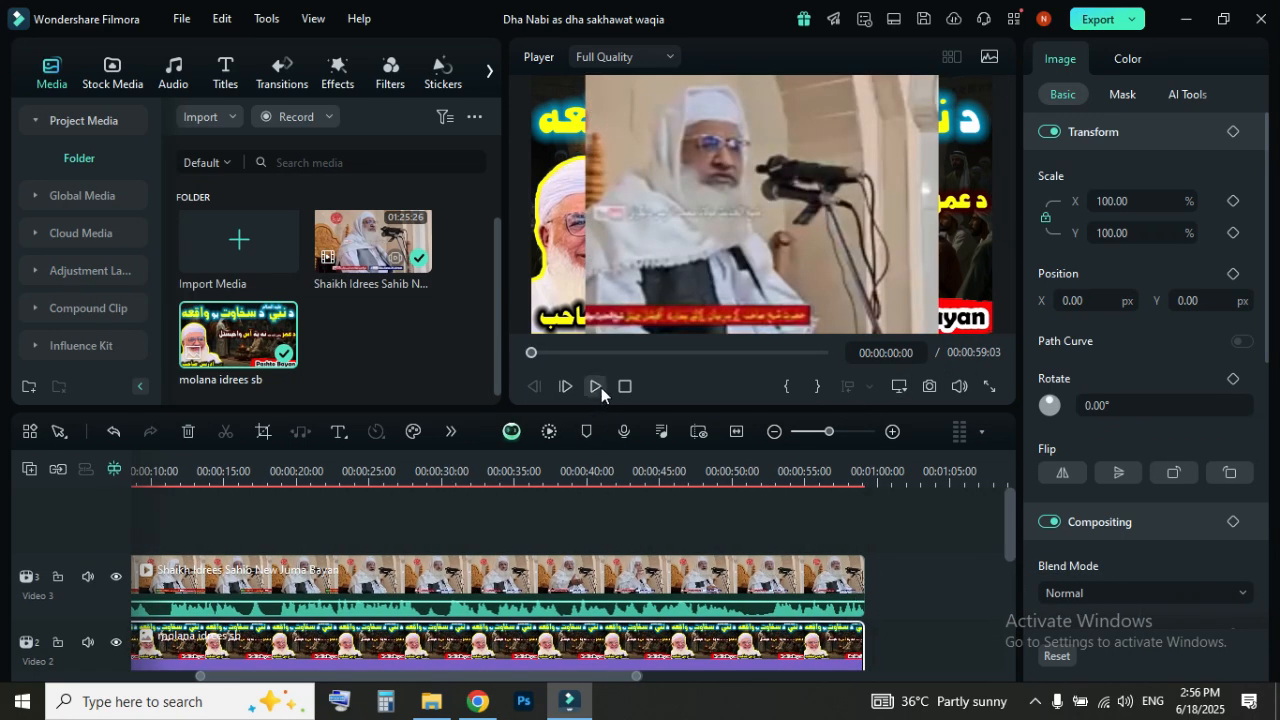
left_click(334, 597)
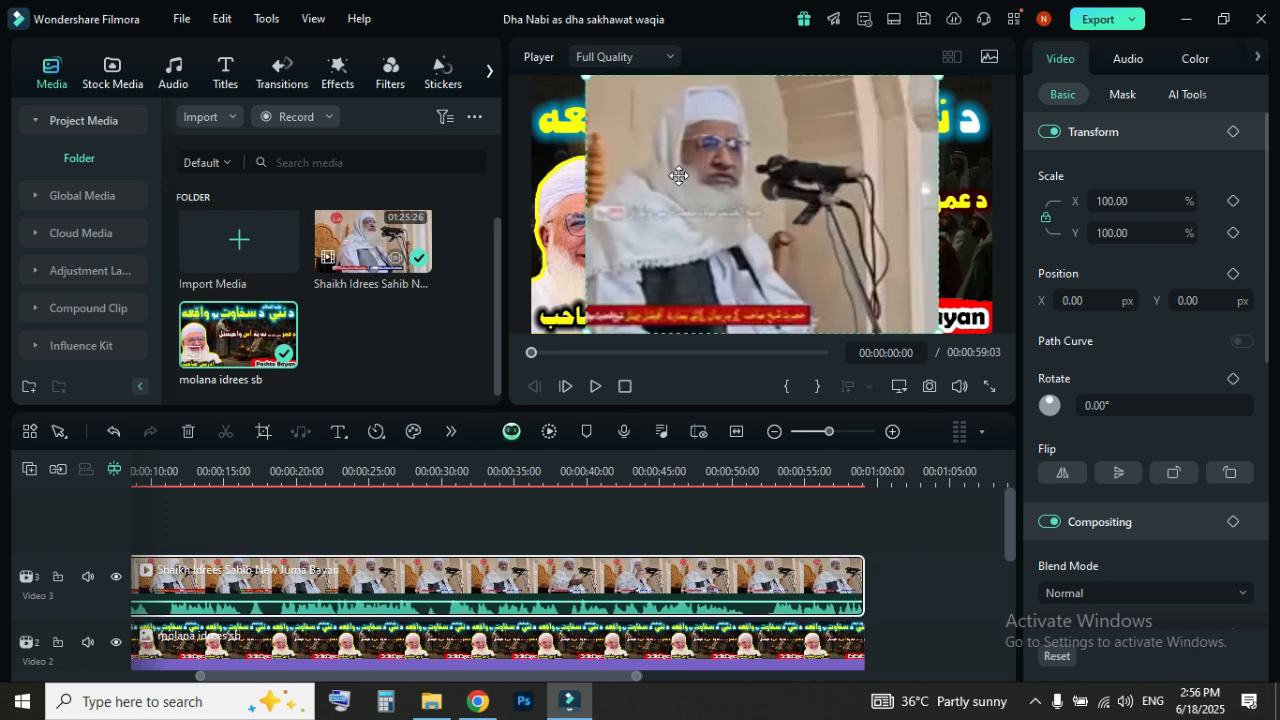
left_click_drag(582, 74, 683, 152)
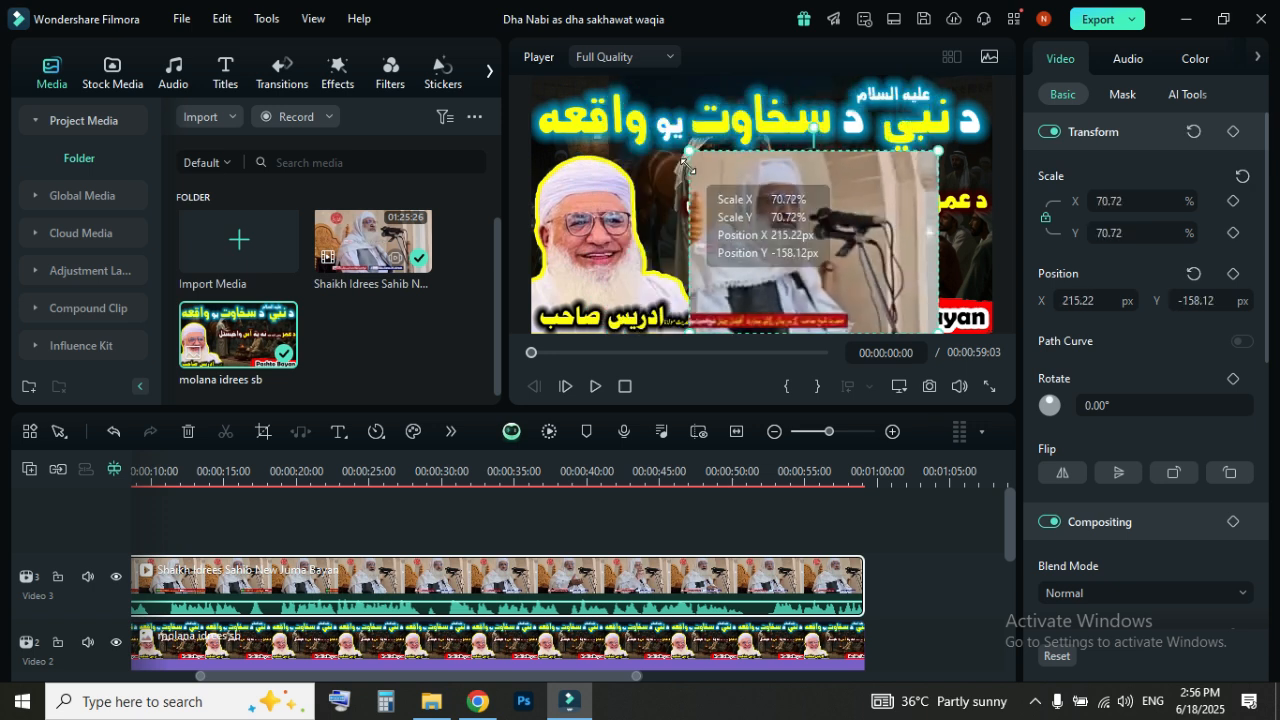
left_click_drag(790, 201, 753, 164)
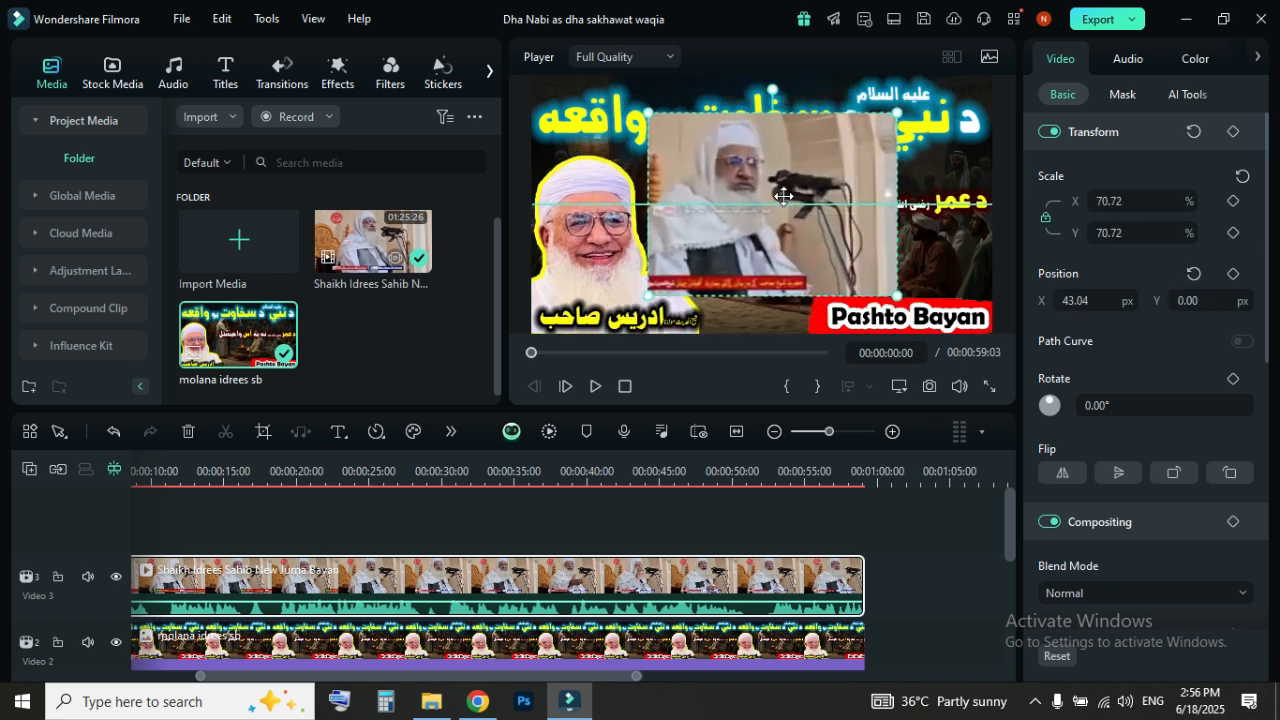
Apply an ellipse mask to the speaker's clip and enlarge it to about 91% width and 67% height
left_click(1123, 96)
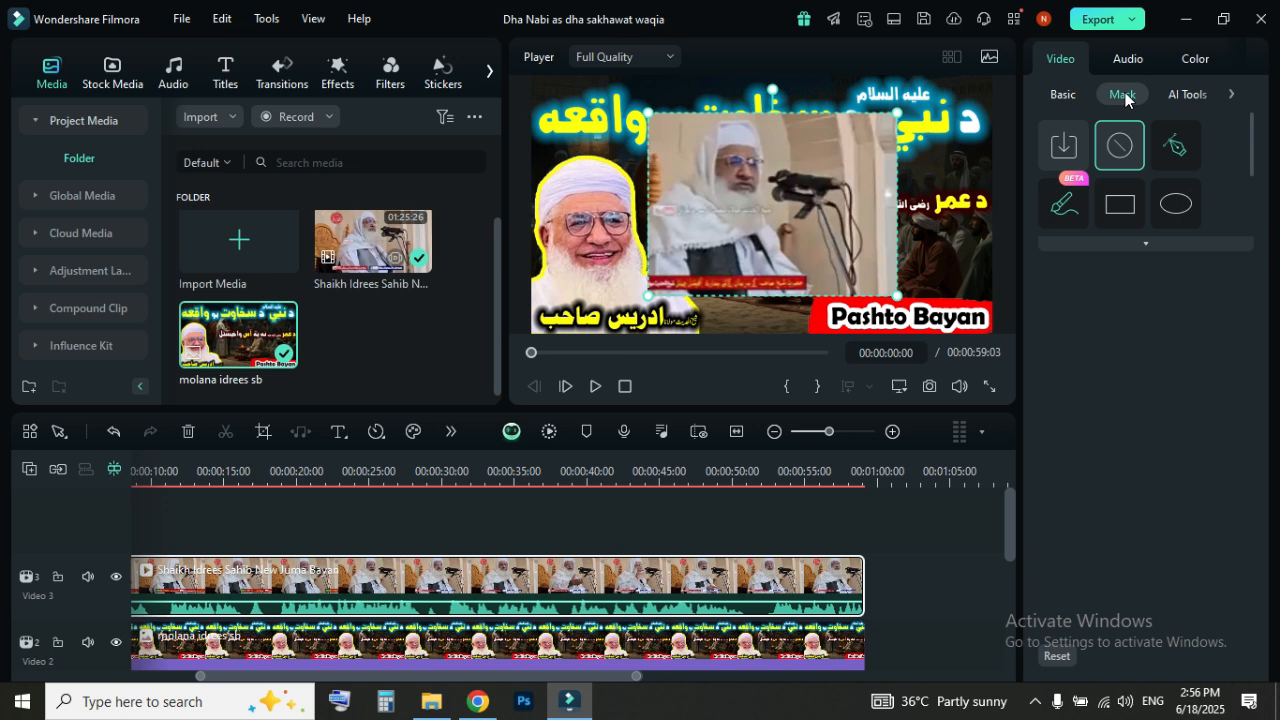
left_click(1175, 206)
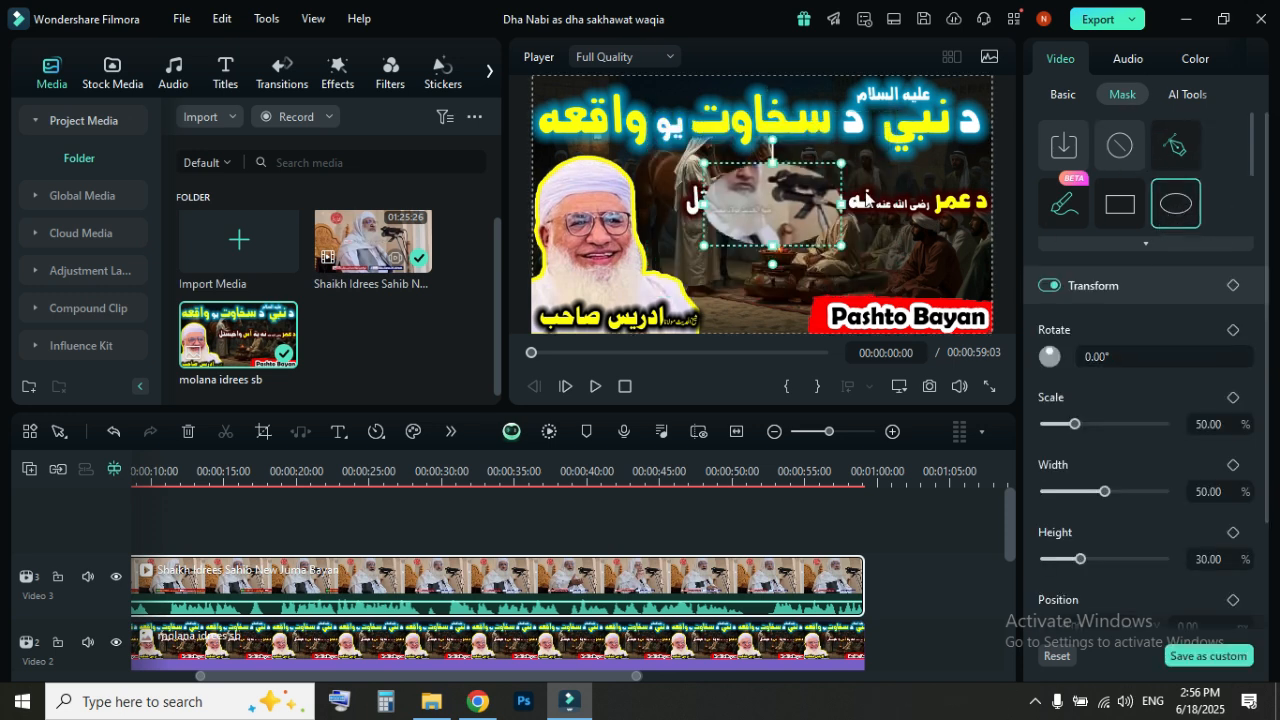
left_click_drag(773, 160, 760, 102)
left_click_drag(690, 200, 638, 192)
left_click_drag(817, 205, 773, 190)
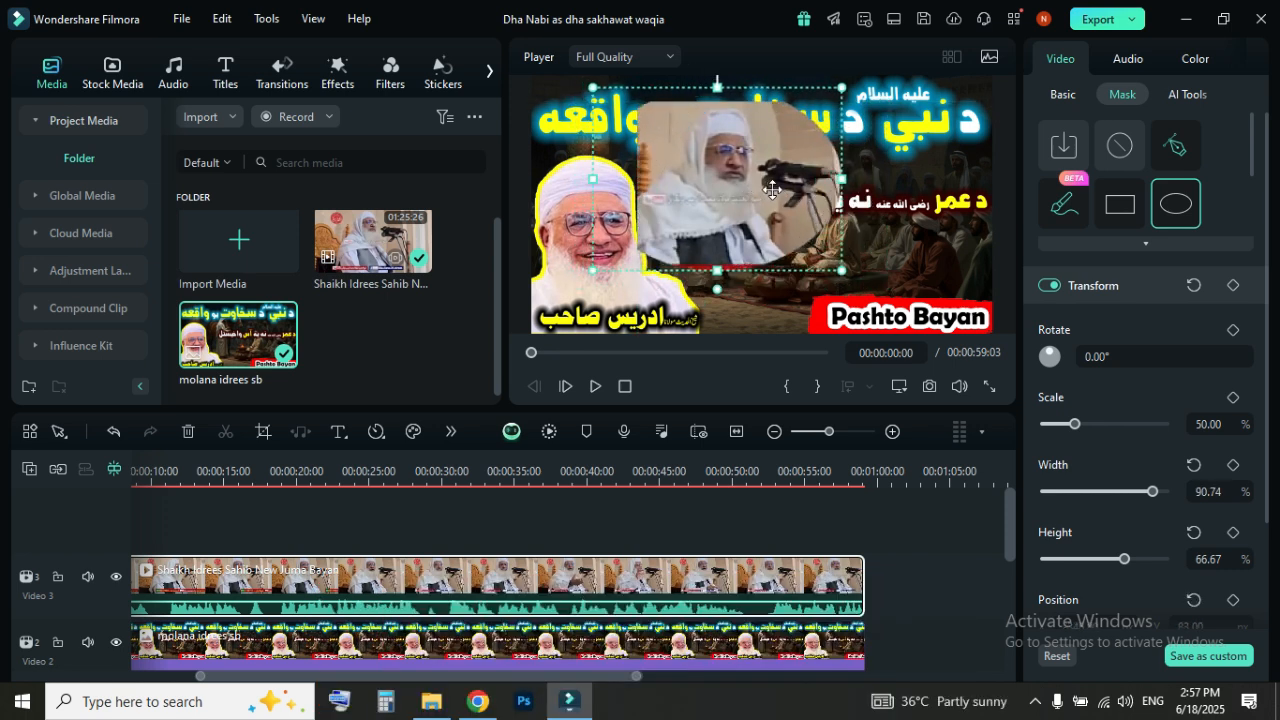
Shift the ellipse mask slightly up and to the right on the speaker's clip
left_click(751, 314)
left_click(827, 253)
mouse_move(807, 257)
left_mouse_down()
mouse_move(900, 257)
mouse_move(798, 252)
left_mouse_up()
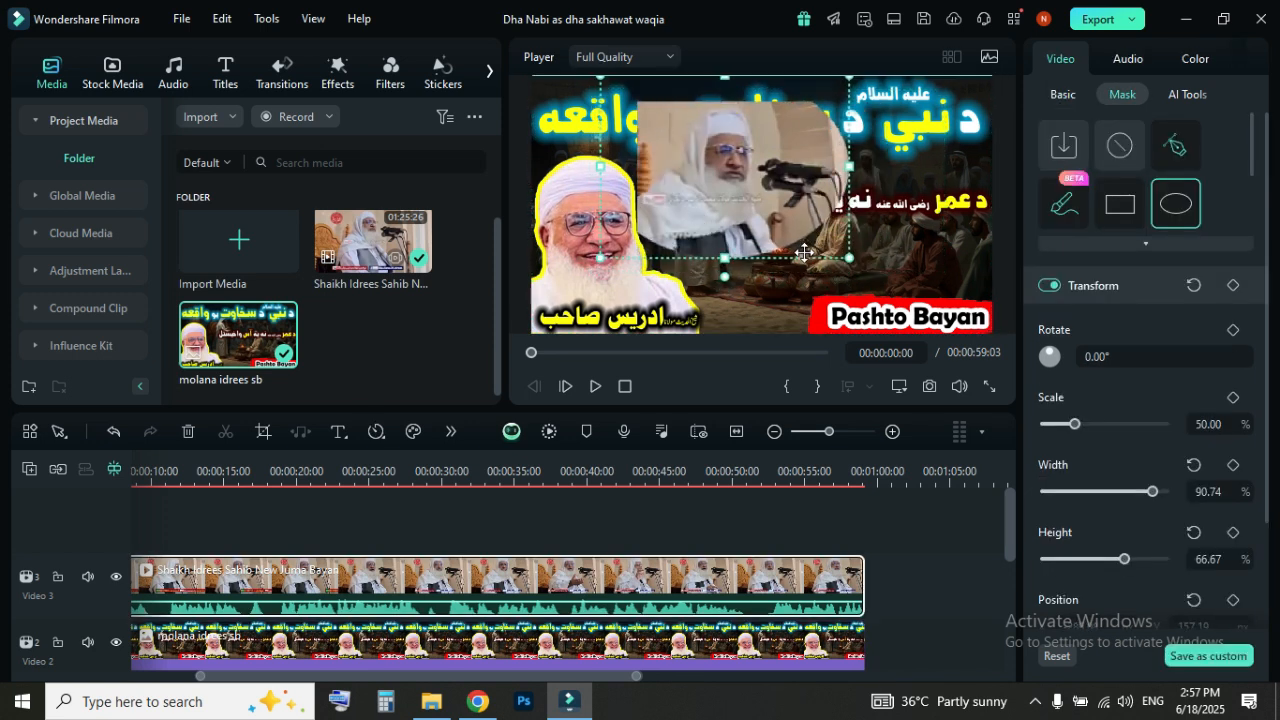
left_click(898, 250)
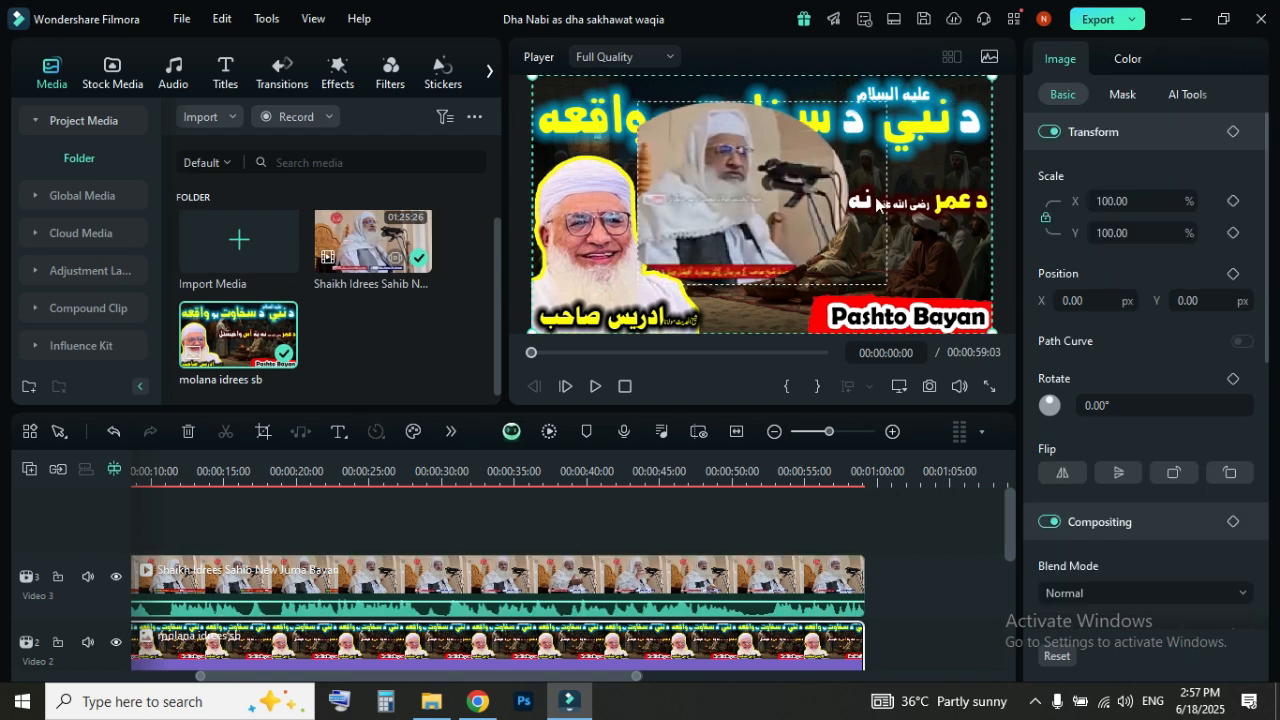
left_click(878, 203)
left_click(603, 181)
left_click_drag(603, 181, 638, 204)
key("ctrl+z")
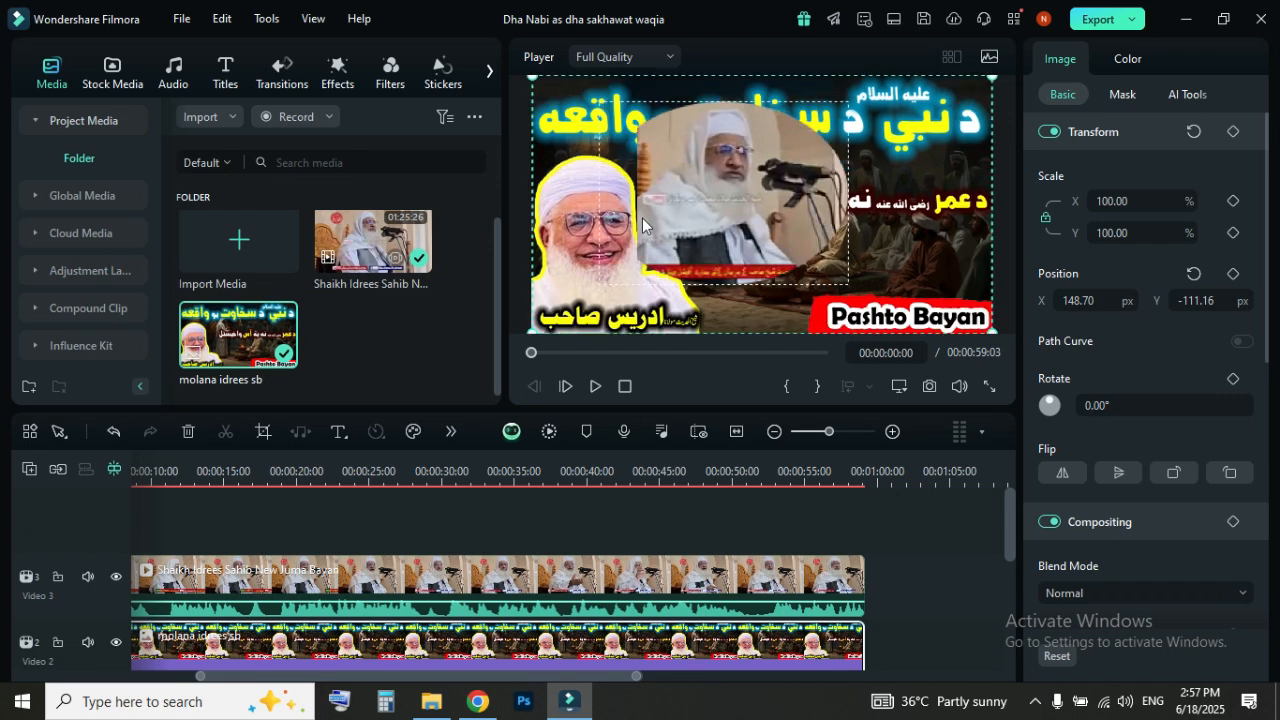
Try to reposition the ellipse mask over the speaker by shifting it across the clip
left_click(710, 212)
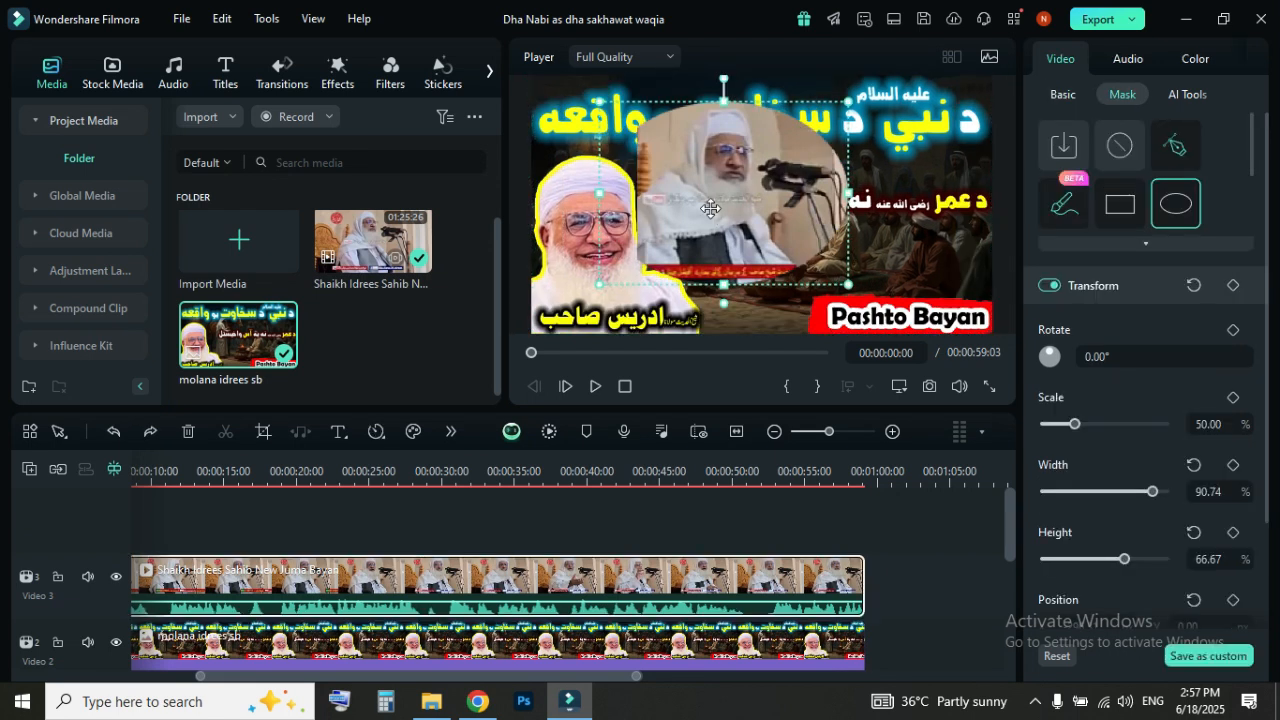
left_click(697, 307)
left_click(694, 200)
left_click_drag(613, 146, 812, 171)
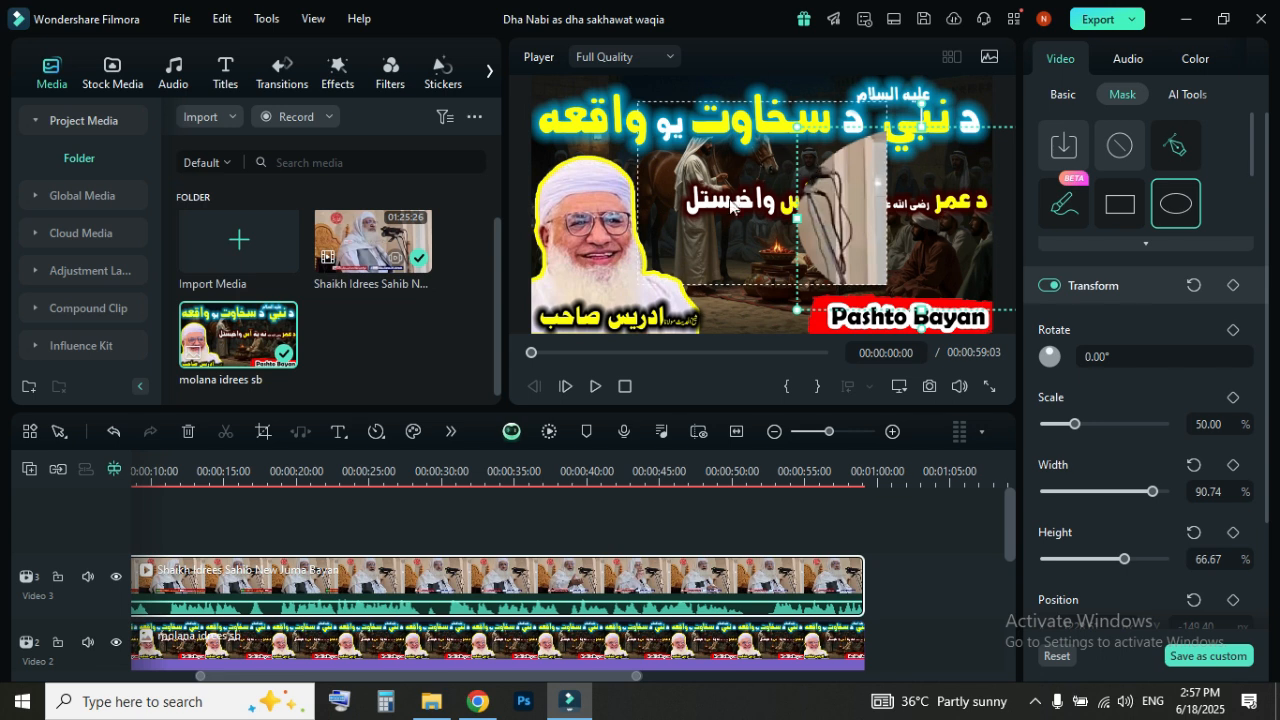
left_click(730, 232)
left_click_drag(716, 211, 958, 222)
left_click_drag(943, 179, 542, 160)
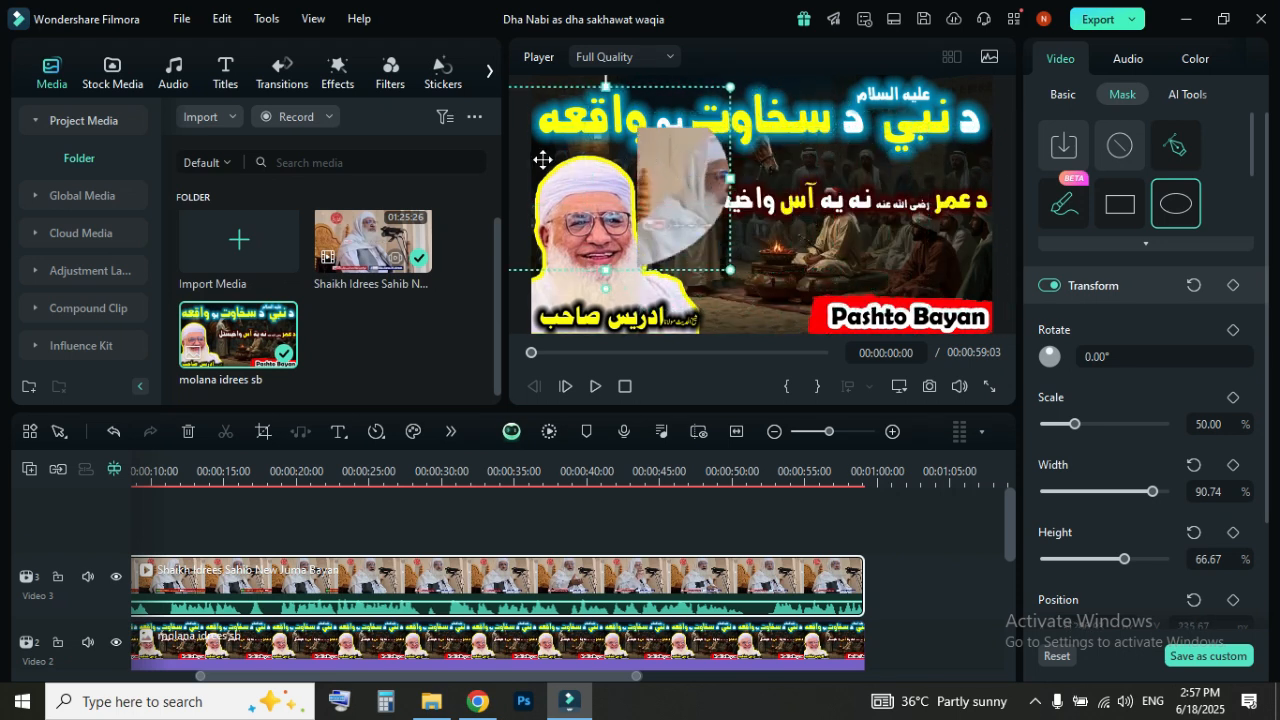
Move the speaker's masked clip over to the lower right area of the background image
left_click(784, 170)
left_click_drag(781, 170, 976, 179)
left_click(720, 190)
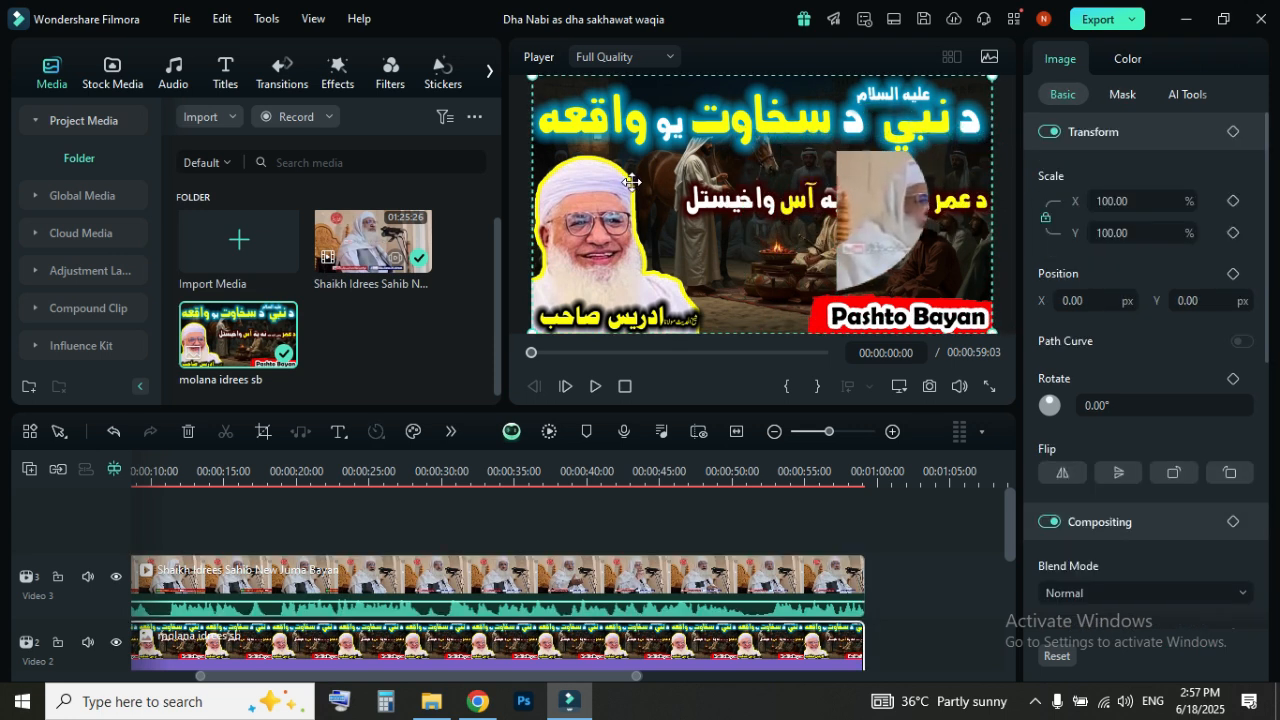
left_click(891, 219)
left_click_drag(874, 210, 996, 230)
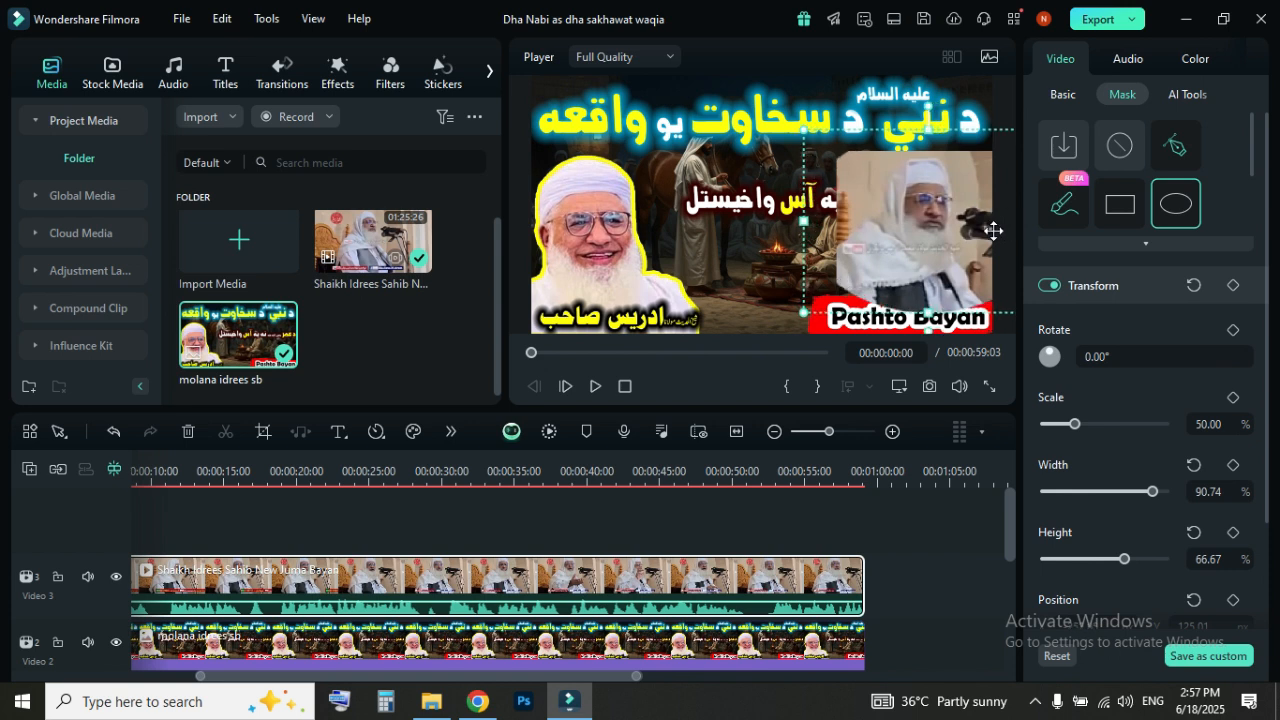
left_click_drag(908, 228, 860, 230)
Shift the ellipse mask back over the speaker in the moved clip, to a mask position of about X 72
left_click(704, 210)
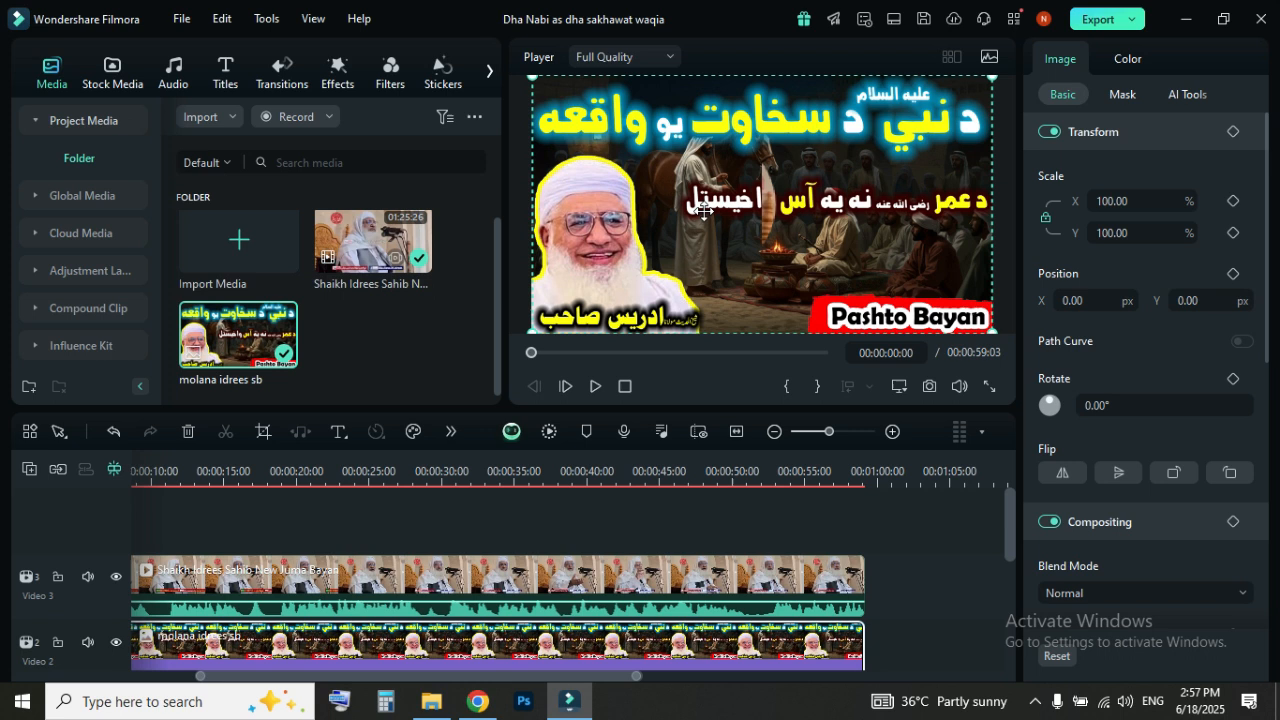
left_click(763, 221)
left_click(712, 222)
left_click(820, 228)
left_click_drag(820, 228, 969, 231)
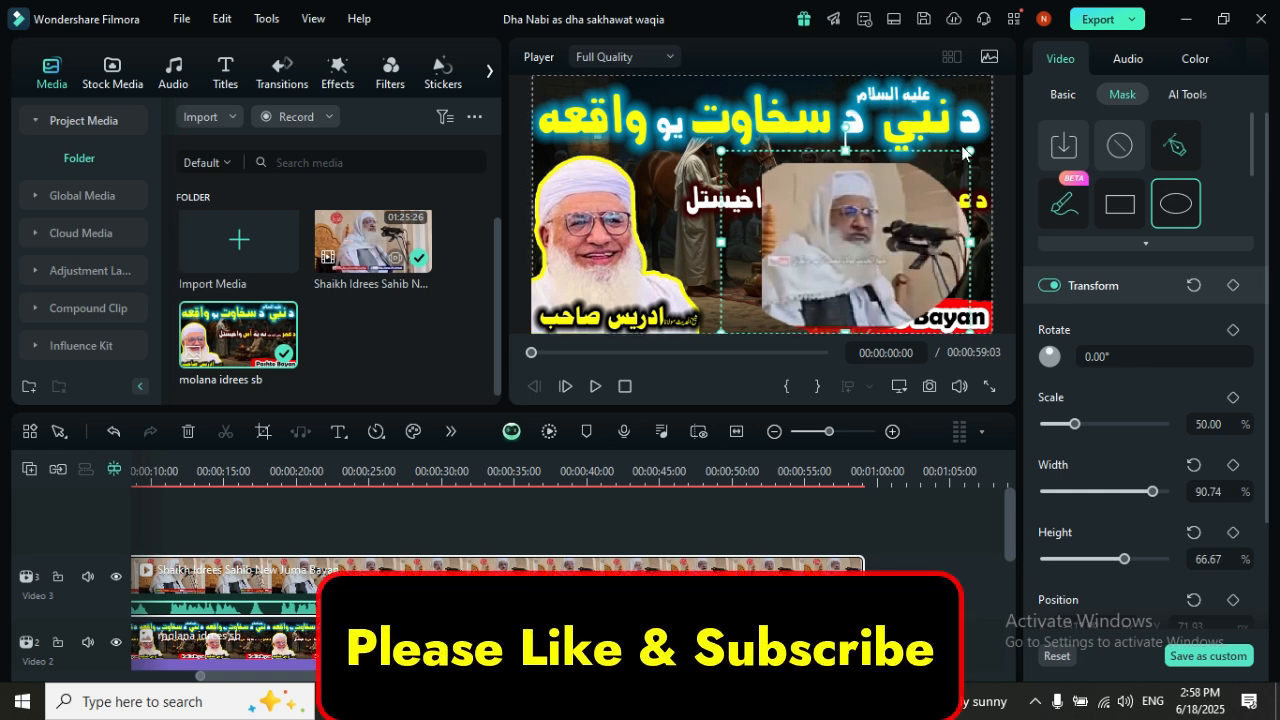
Resize the ellipse mask to about 36% scale and 94% height, and move the masked clip to the background's lower-right corner
left_click_drag(968, 152, 959, 177)
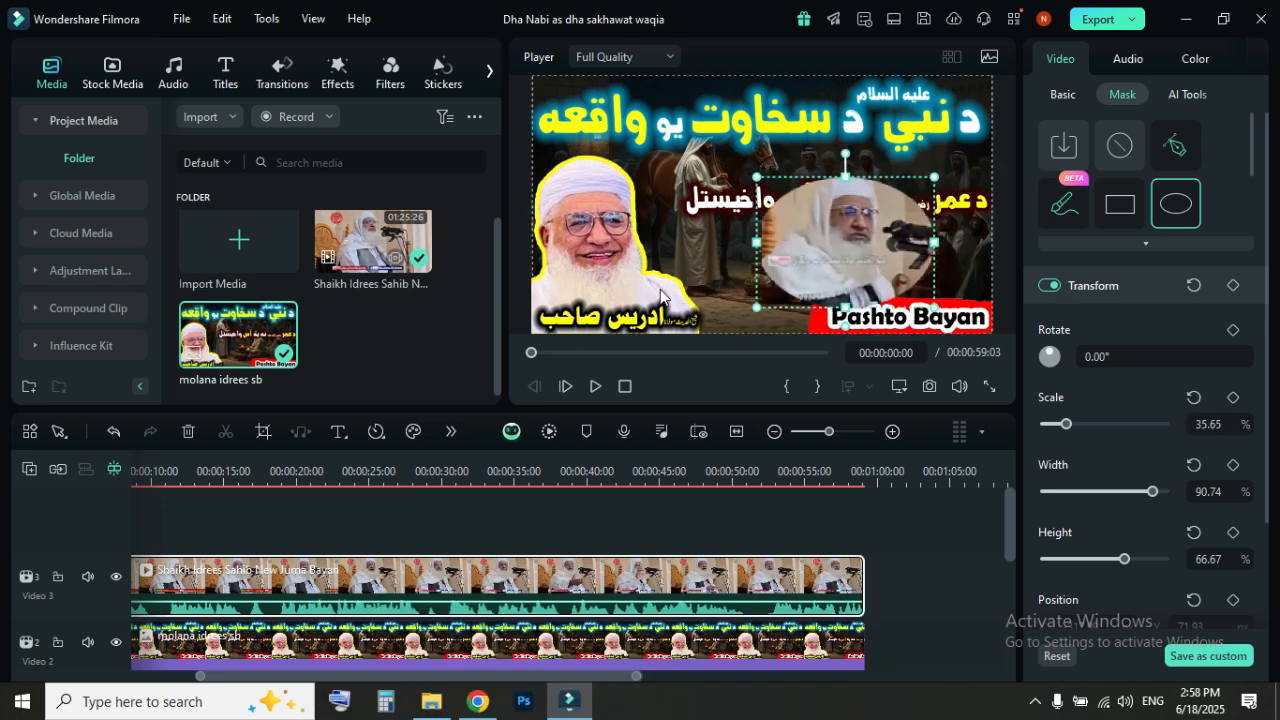
left_click(652, 268)
left_click(947, 280)
left_click_drag(957, 266, 1003, 280)
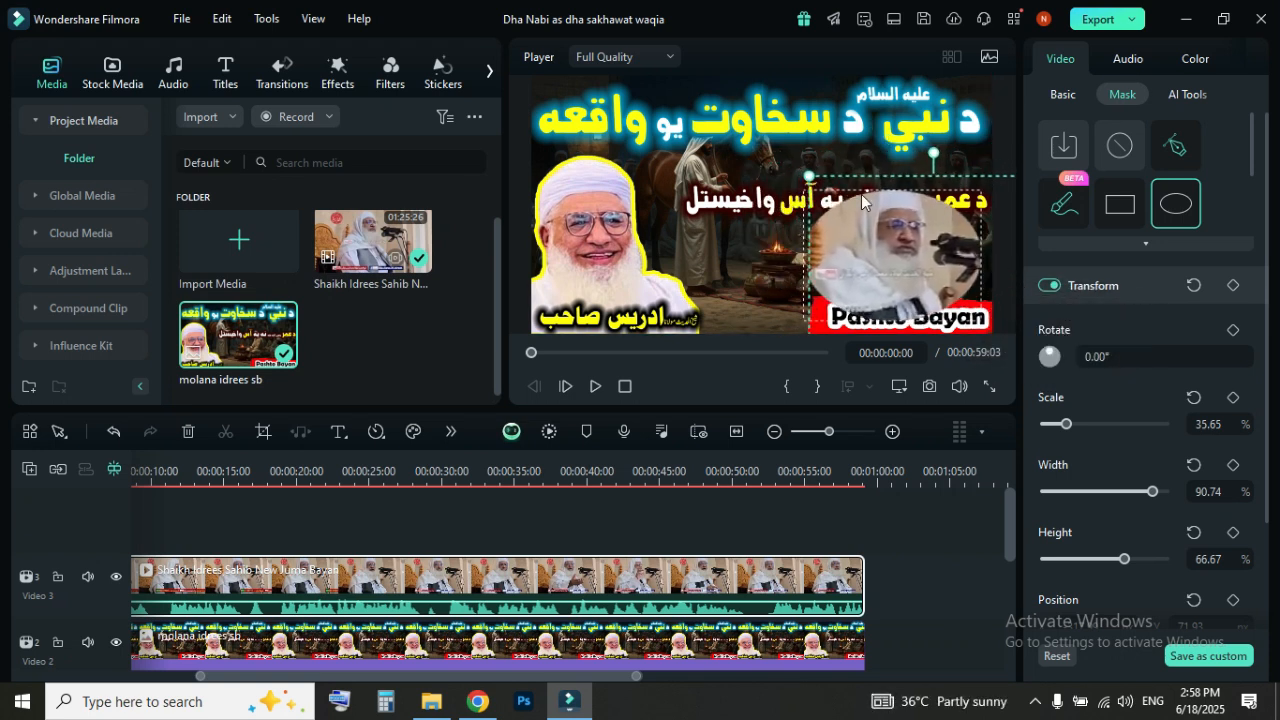
left_click_drag(891, 187, 885, 157)
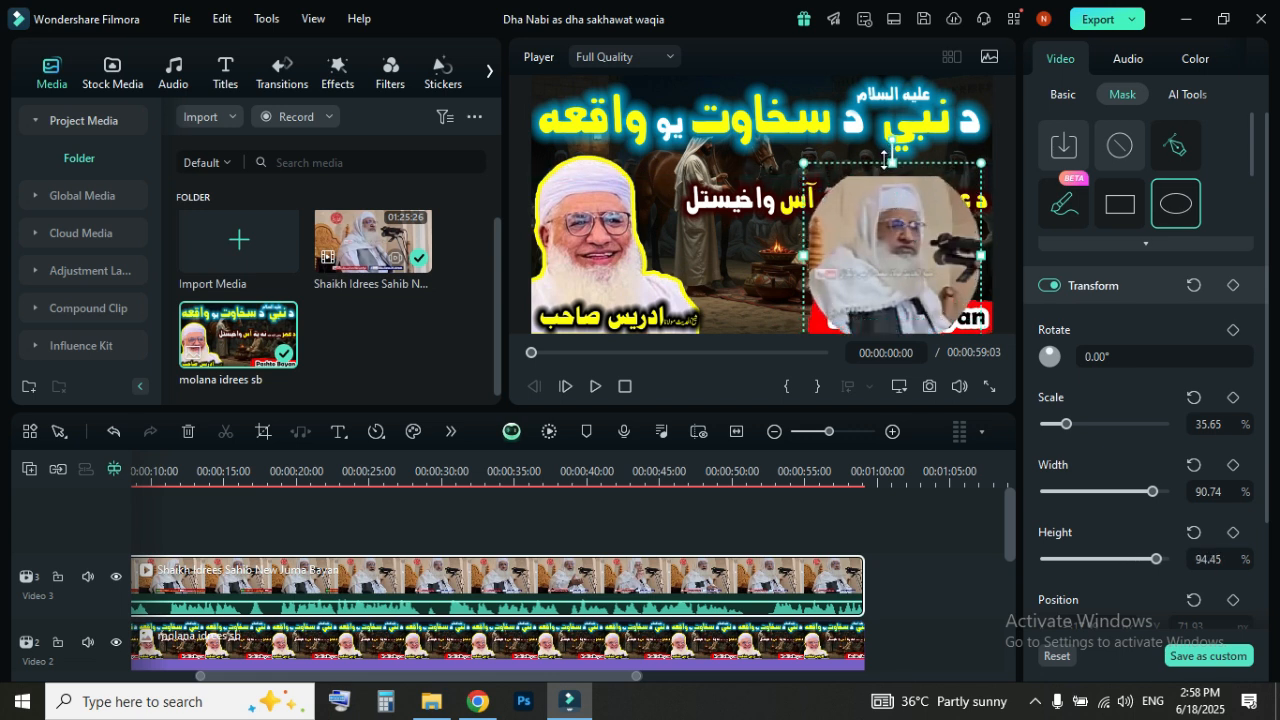
left_click(744, 234)
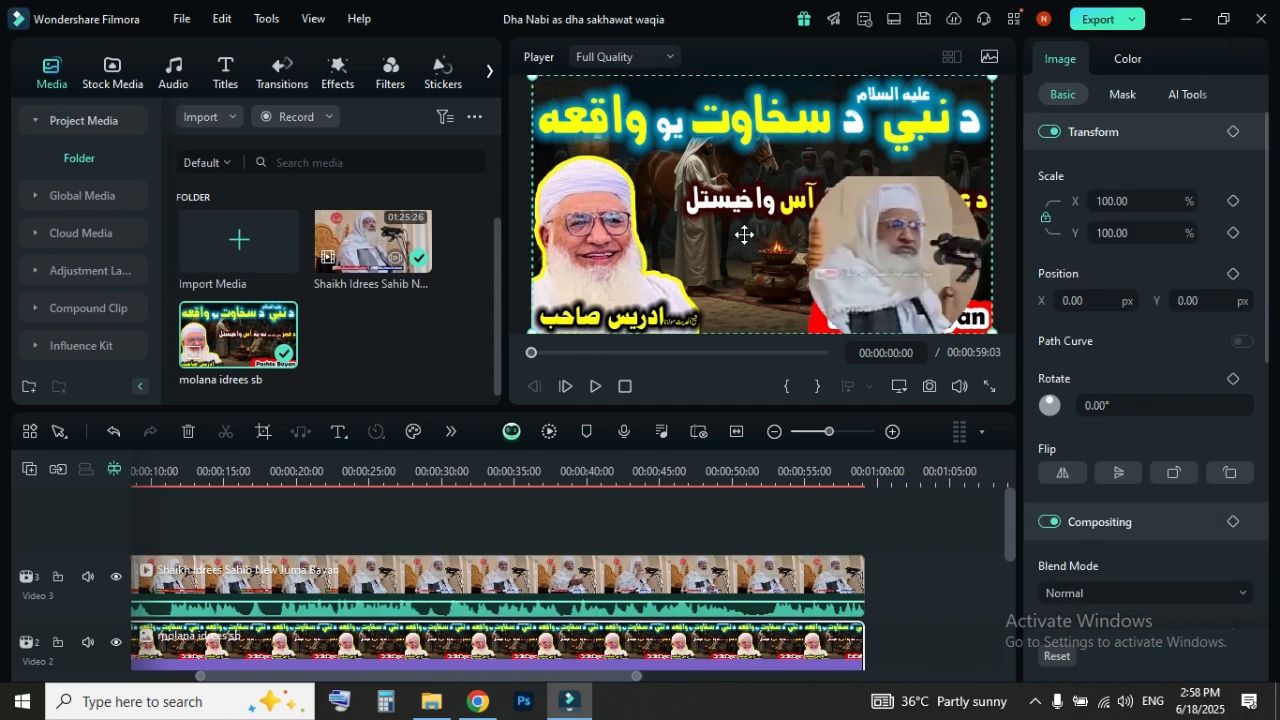
Preview the masked speaker's clip playing over the background image and return the playhead to the start
left_click(626, 387)
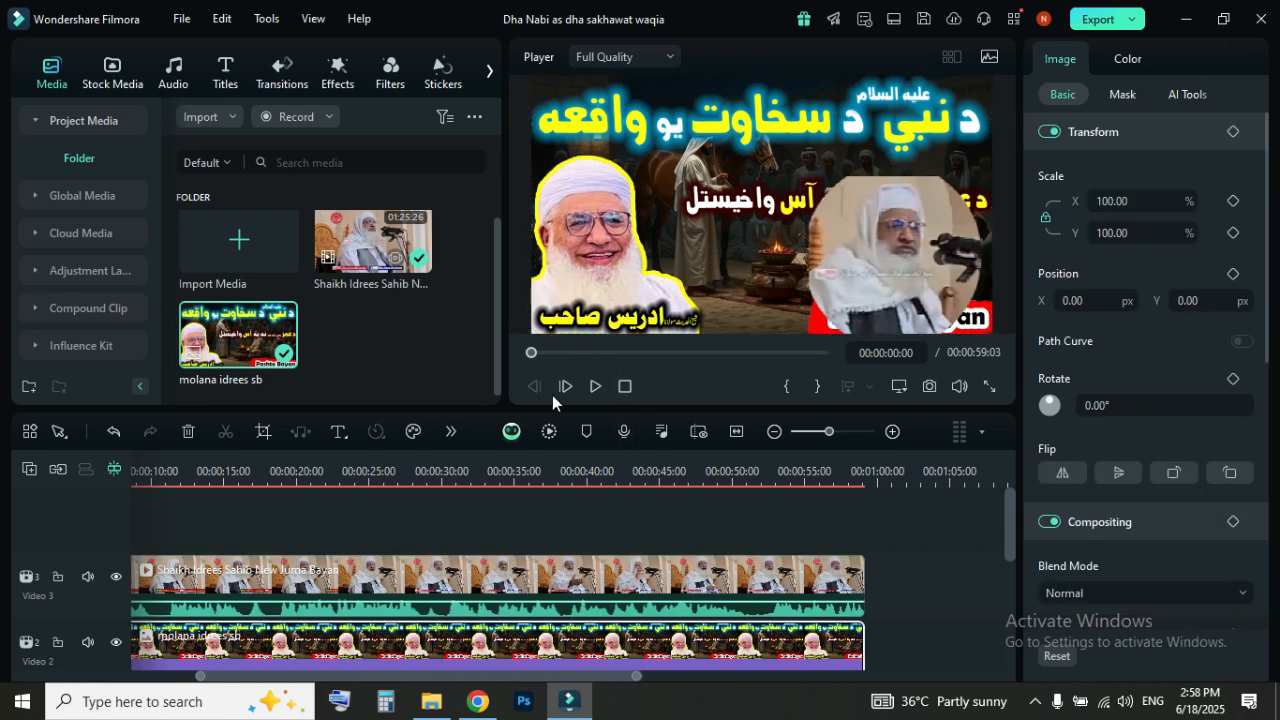
left_click(597, 386)
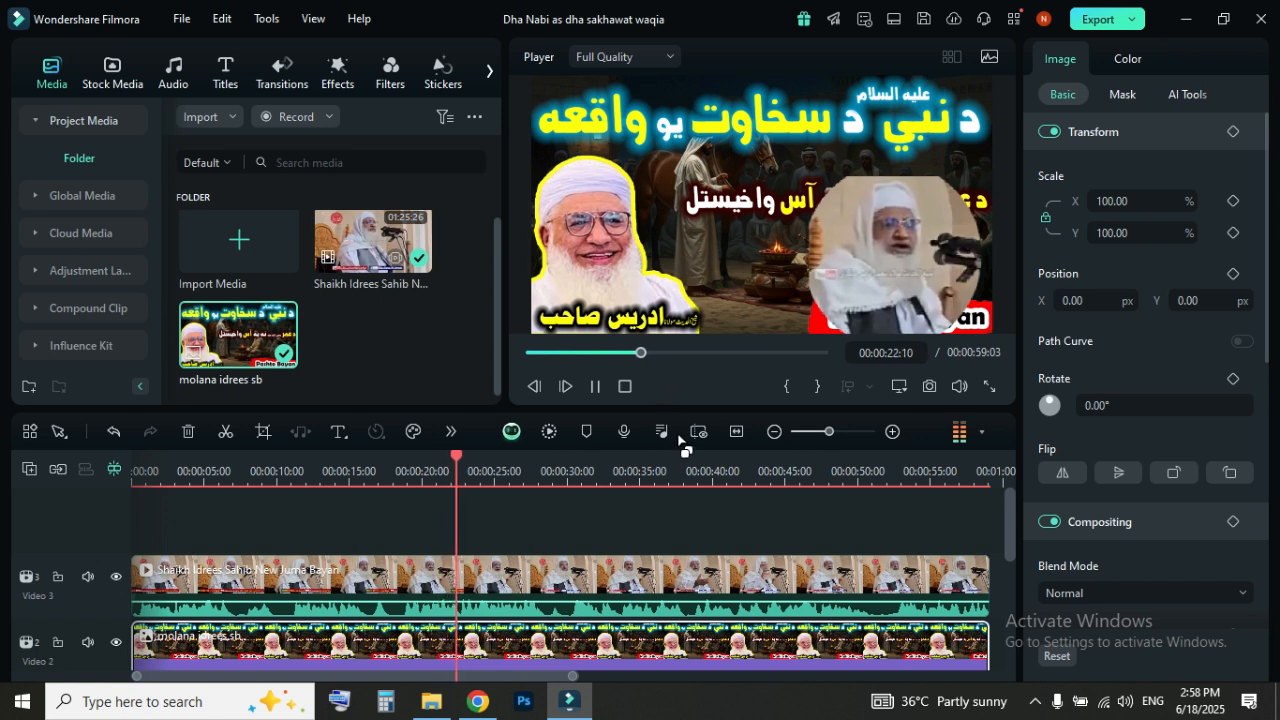
key("space")
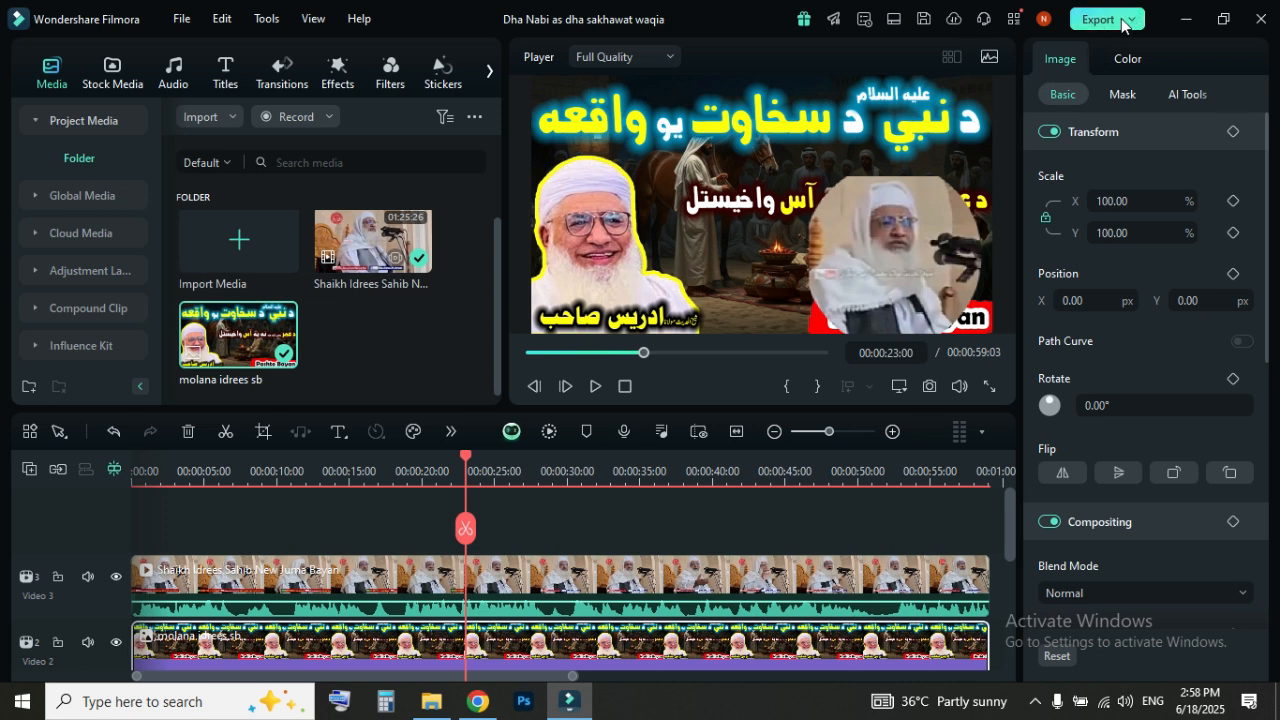
left_click(626, 388)
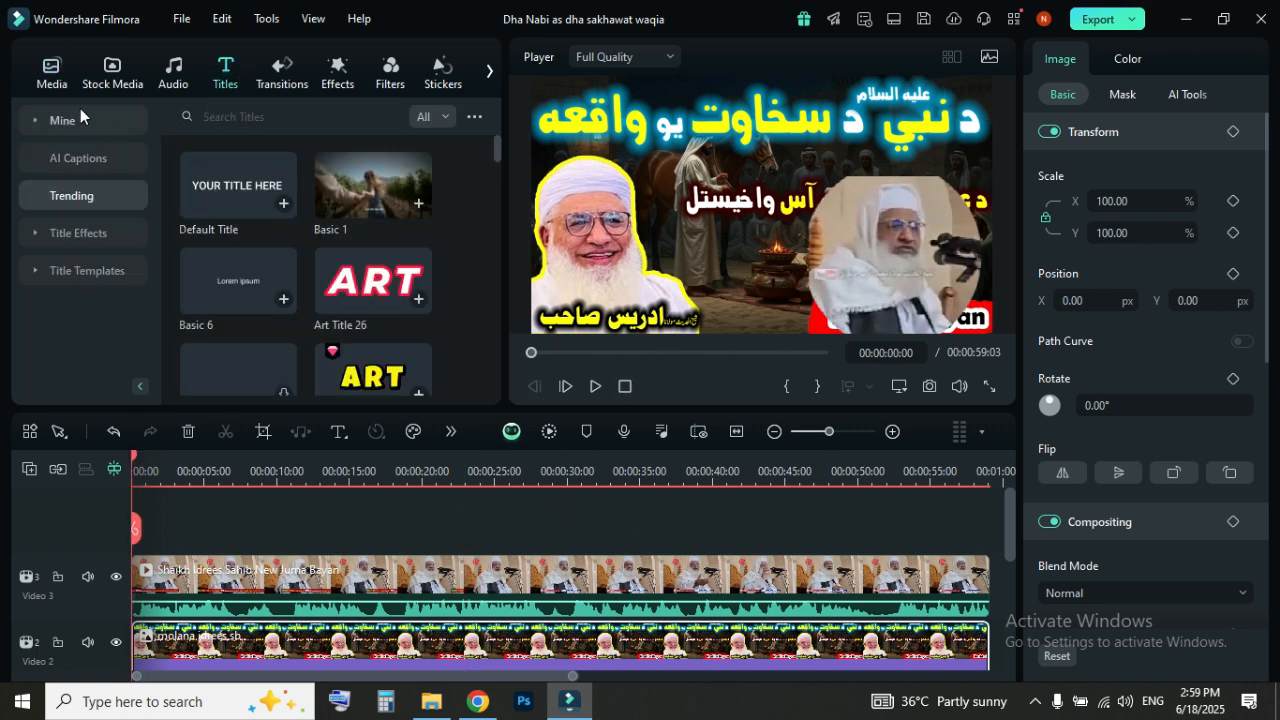
Add the custom yellow Urdu subscribe title at the start of the Video 4 track, followed directly by the plain Please Like & Subscribe title
left_click(62, 120)
left_click(90, 196)
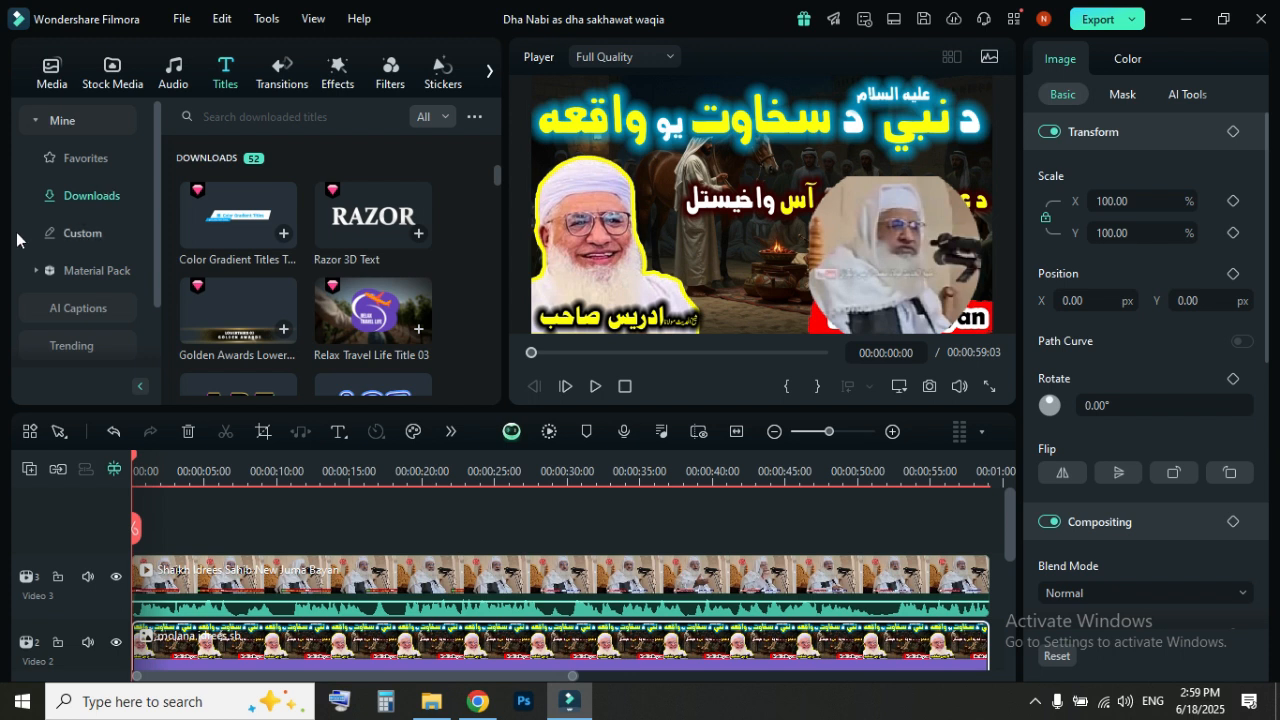
left_click(84, 235)
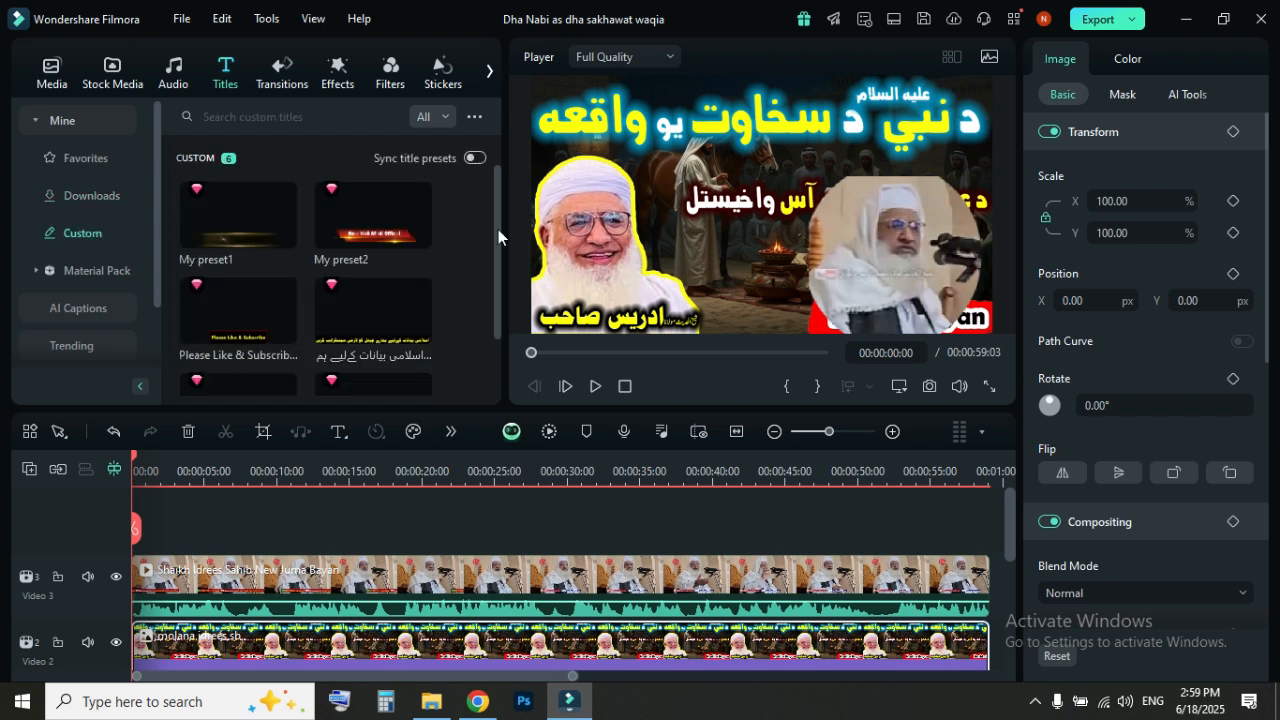
scroll(492, 247, "down", 2)
left_click_drag(355, 243, 100, 540)
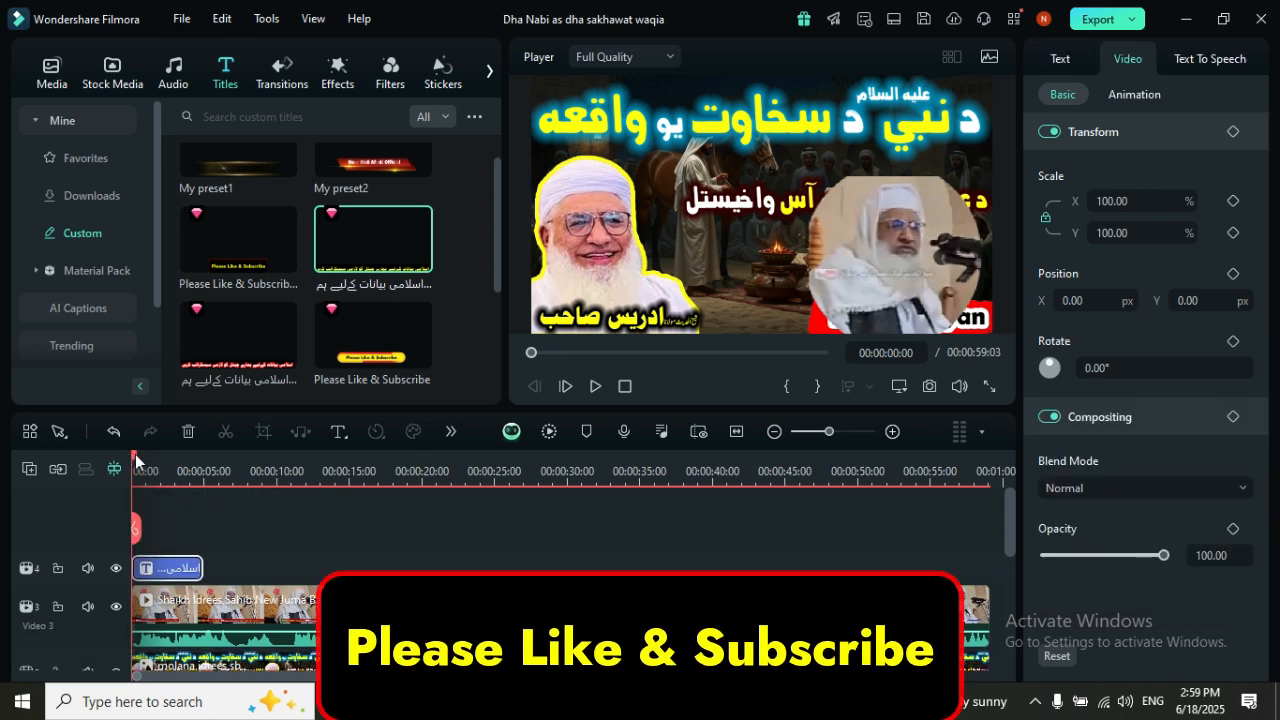
left_click_drag(137, 458, 195, 468)
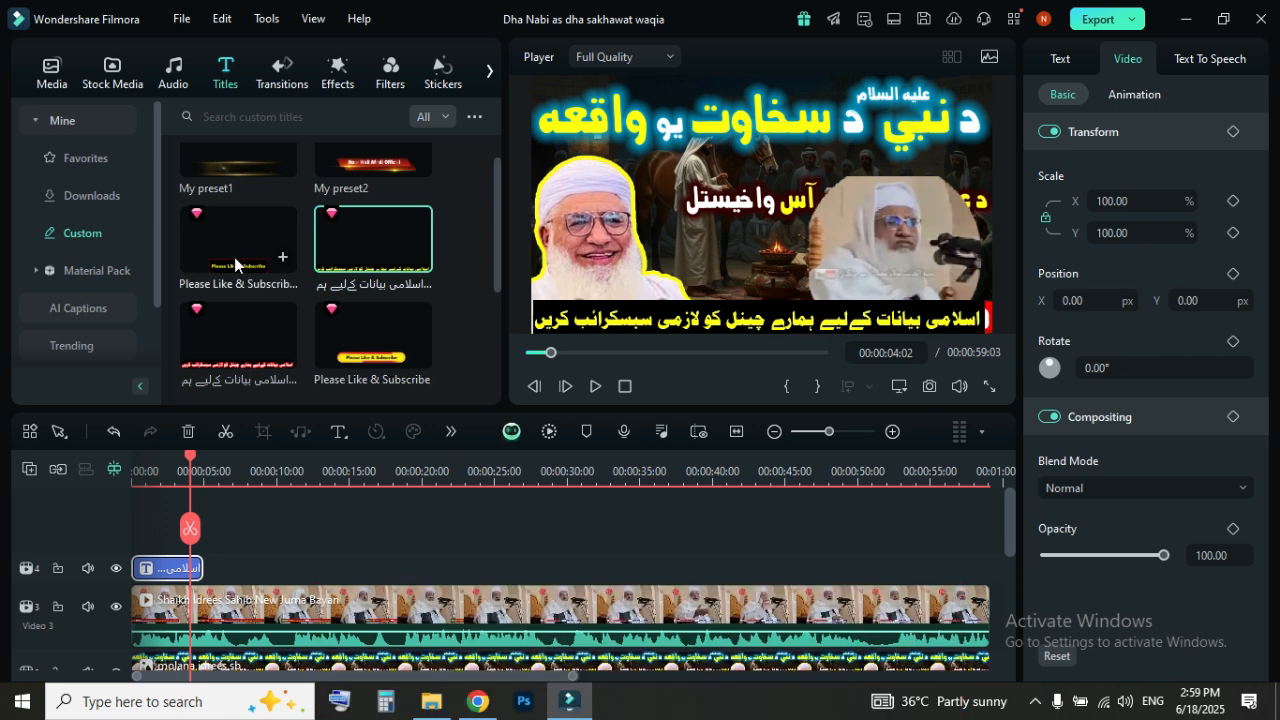
left_click_drag(232, 245, 218, 564)
left_click_drag(193, 460, 245, 470)
Add the custom red Urdu subscribe title at about 15 seconds on Video 4, followed directly by the yellow Please Like & Subscribe banner
left_click_drag(228, 345, 383, 568)
left_click_drag(244, 462, 383, 513)
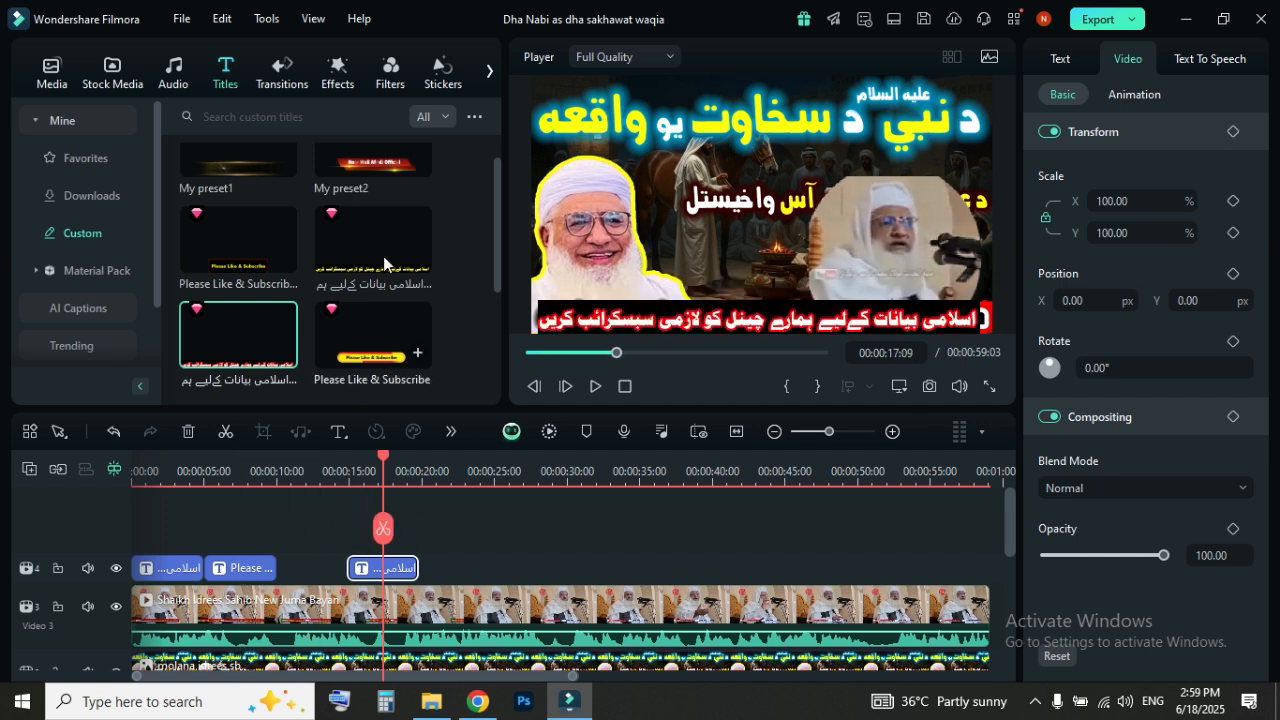
left_click_drag(349, 333, 450, 570)
left_click_drag(383, 462, 455, 498)
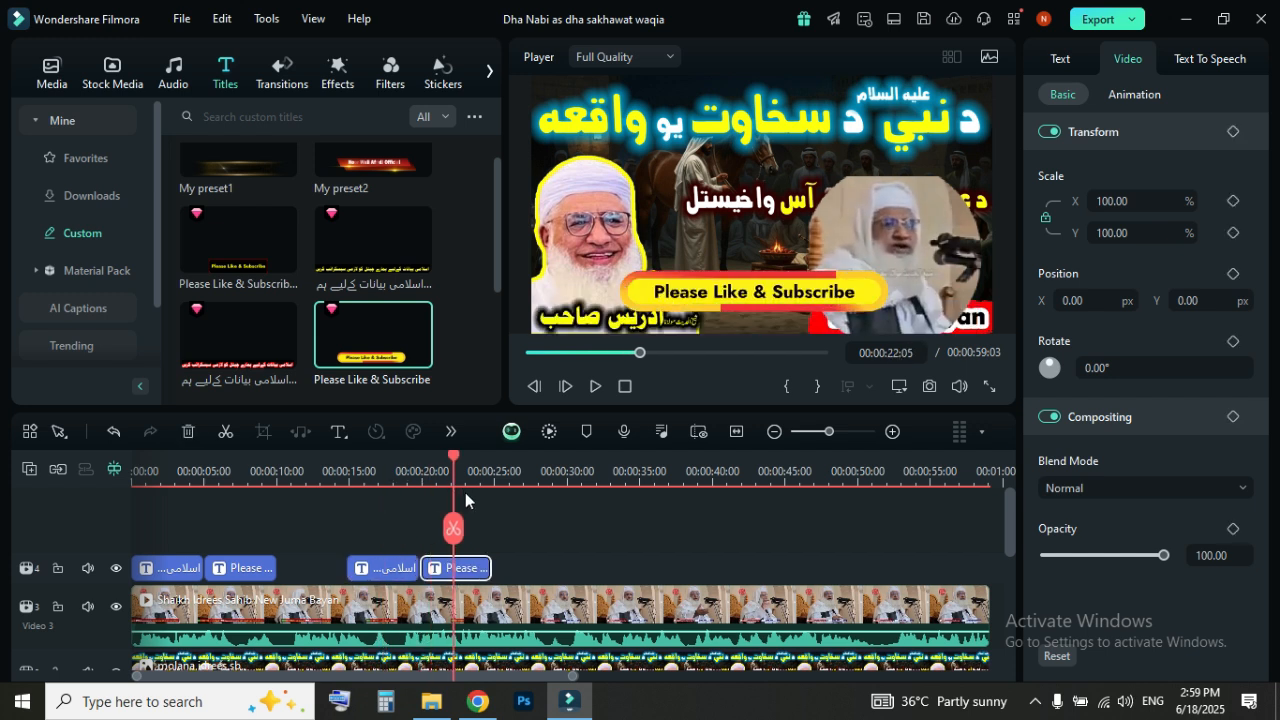
Copy all four titles on Video 4 and paste the set starting at 00:00:28:16
left_click(393, 570, "ctrl")
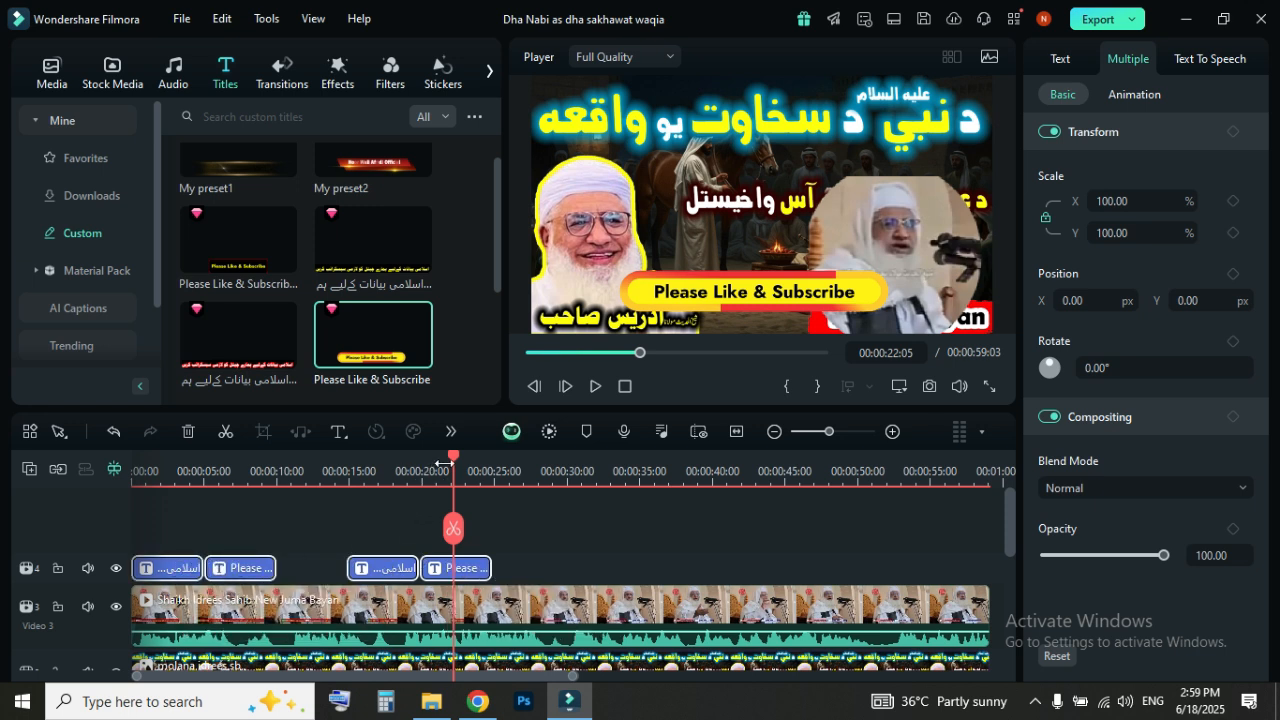
left_click_drag(457, 466, 547, 520)
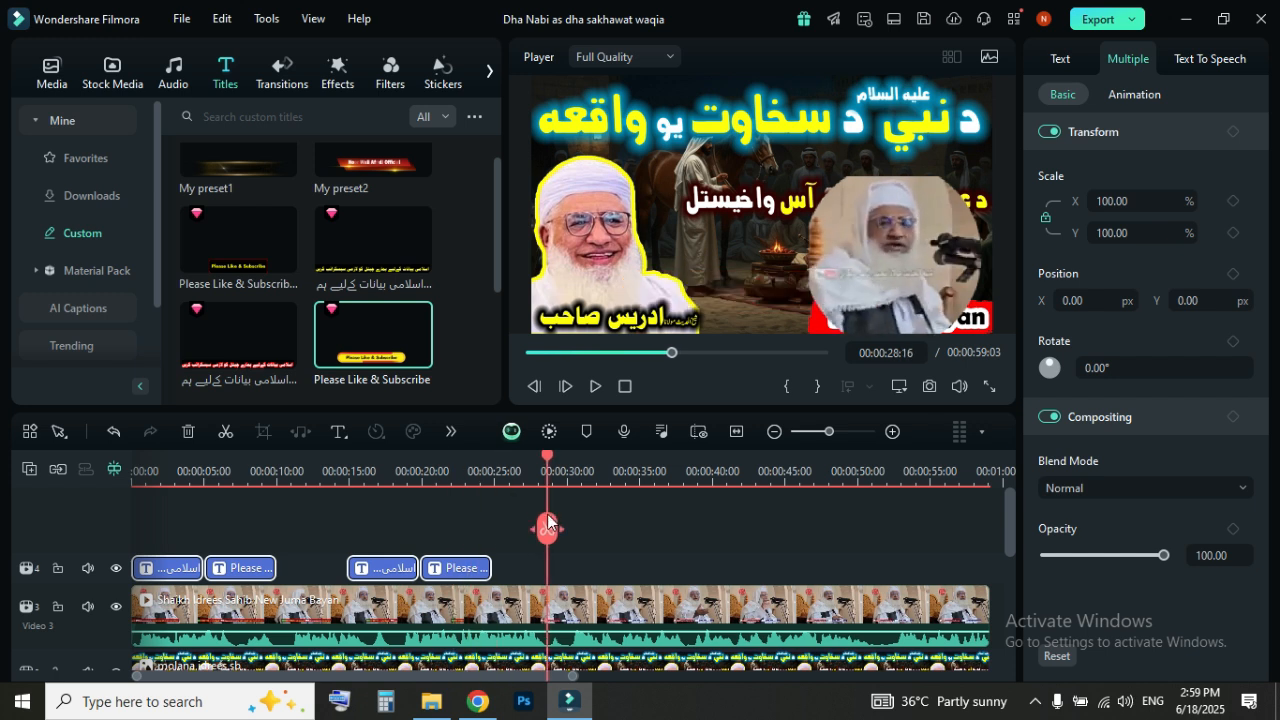
key("ctrl+v")
key("ctrl+v")
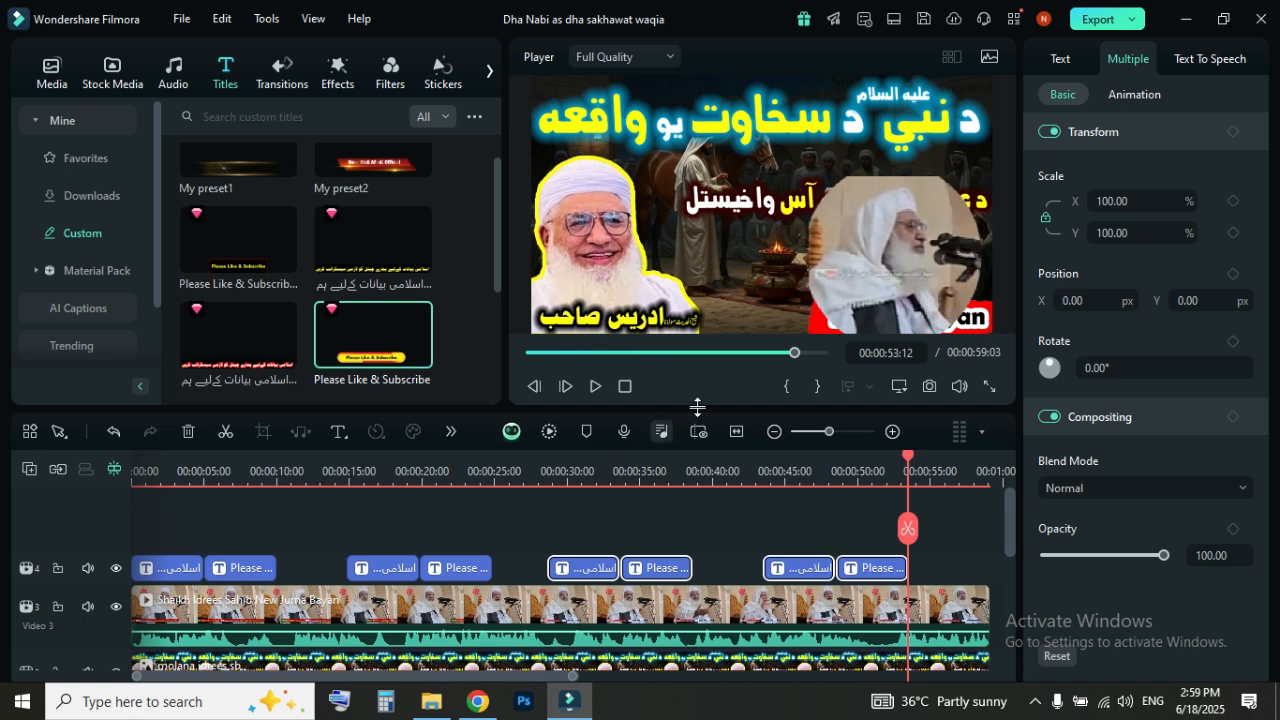
Play the timeline from the start to preview the subscribe titles over the video
left_click(625, 387)
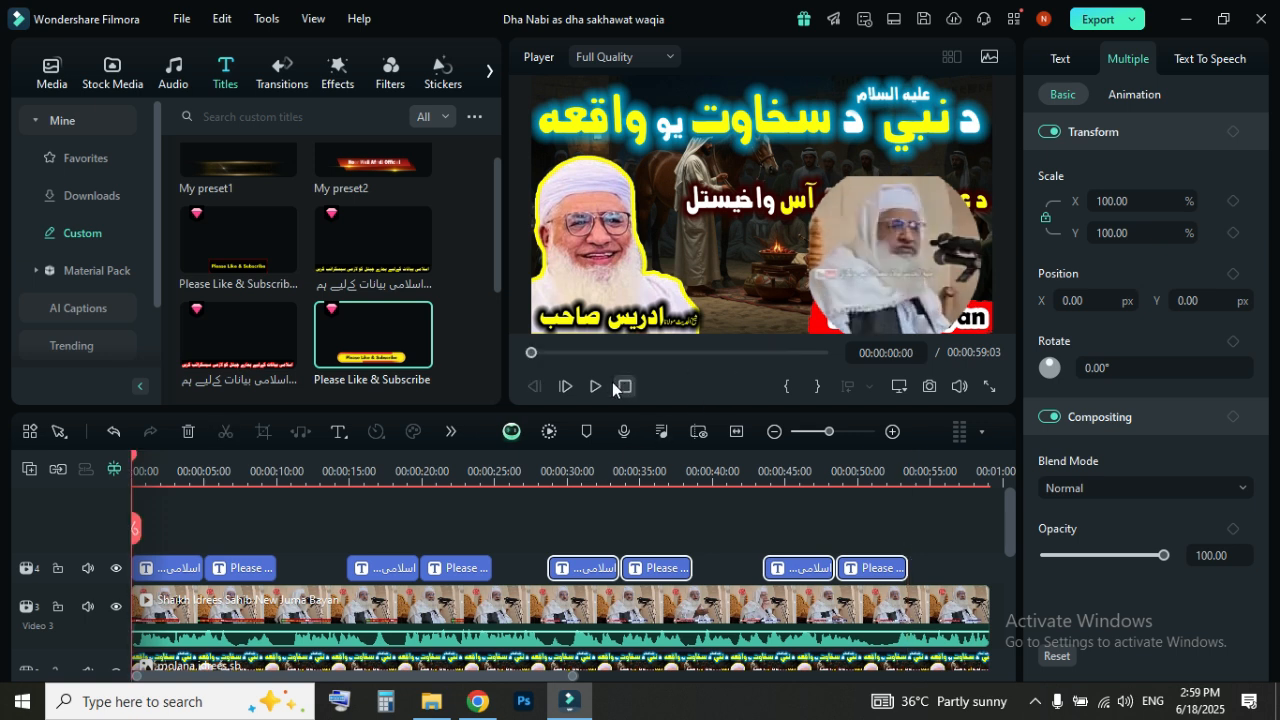
left_click(591, 387)
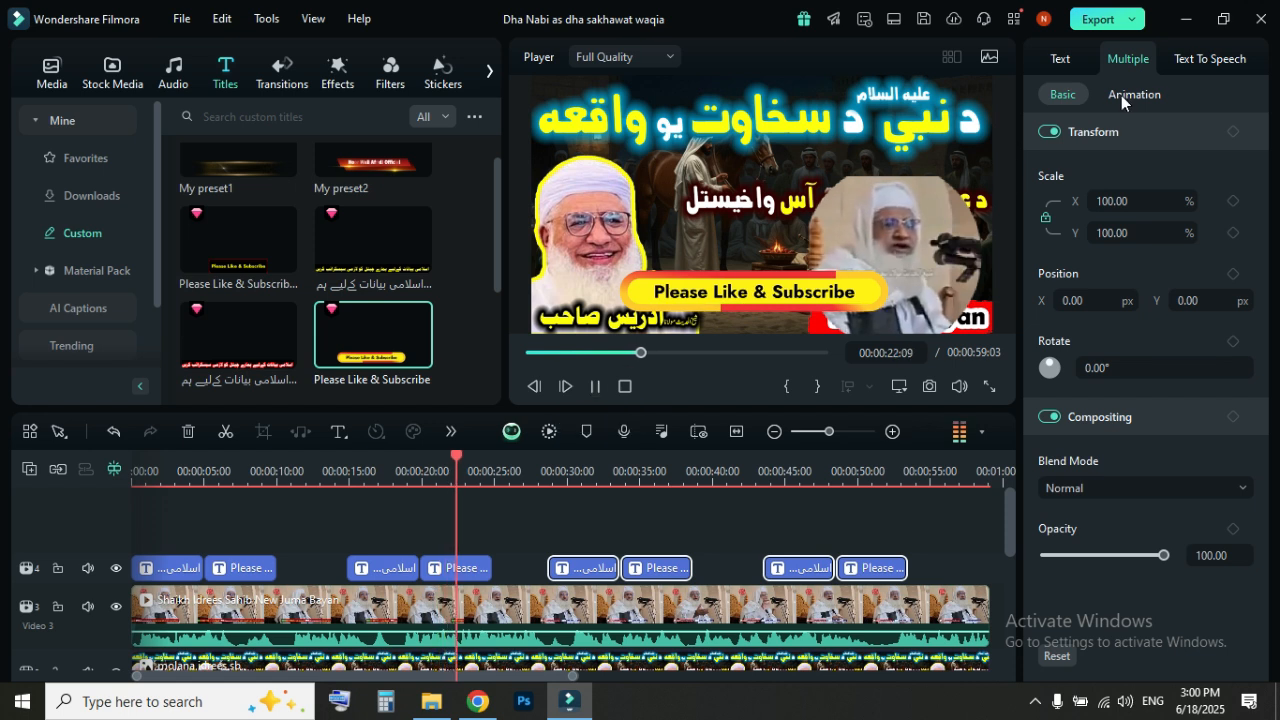
left_click(595, 386)
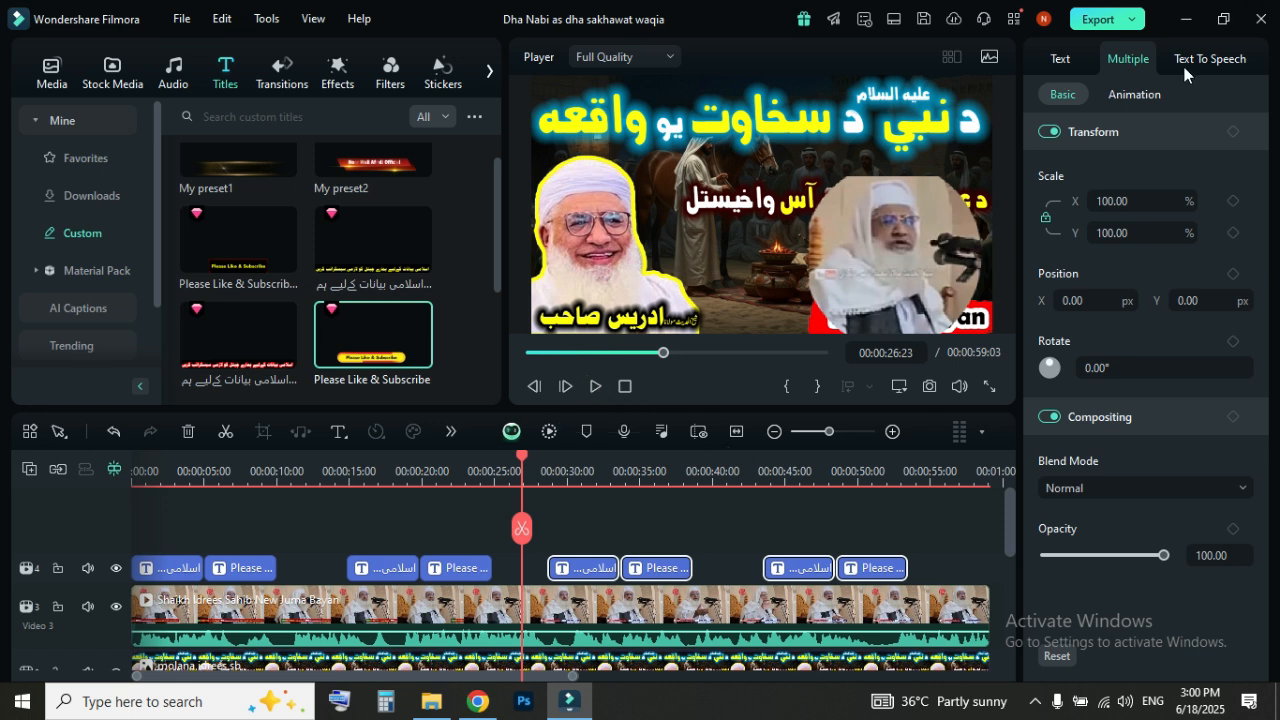
Open the local export settings and name the output file "Pashto waqia molana idrees"
left_click(1100, 19)
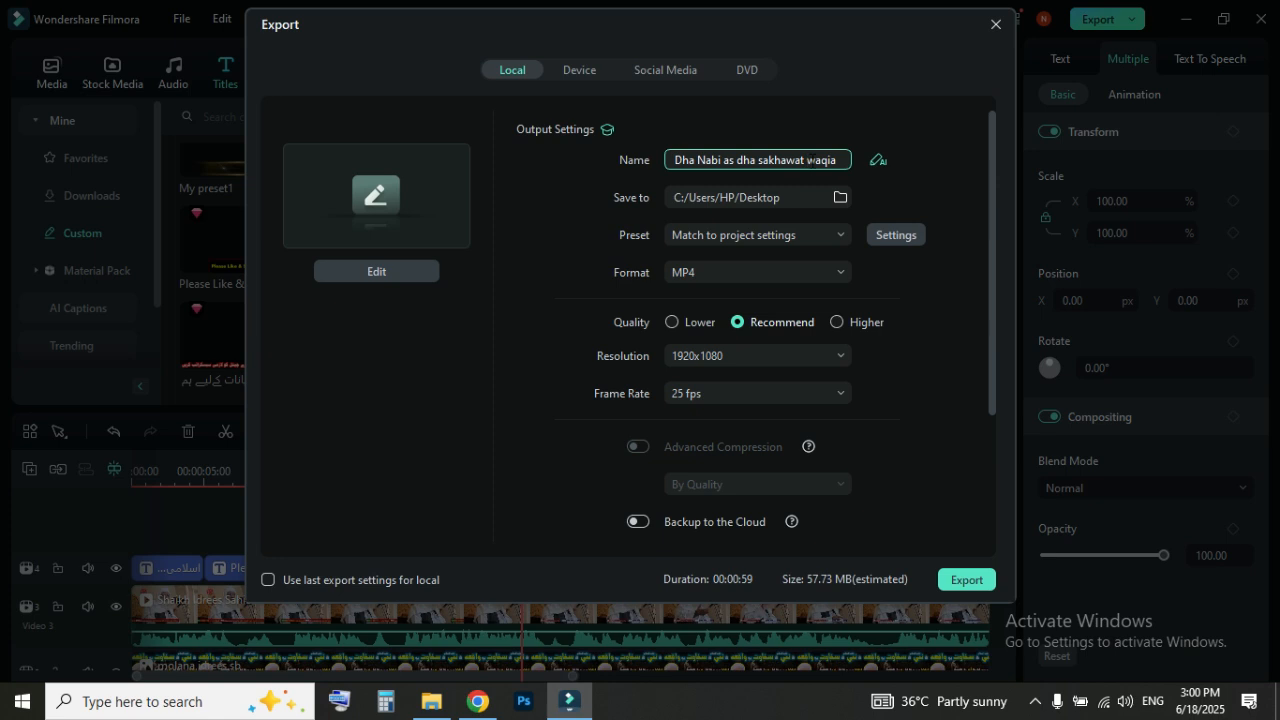
triple_click(812, 160)
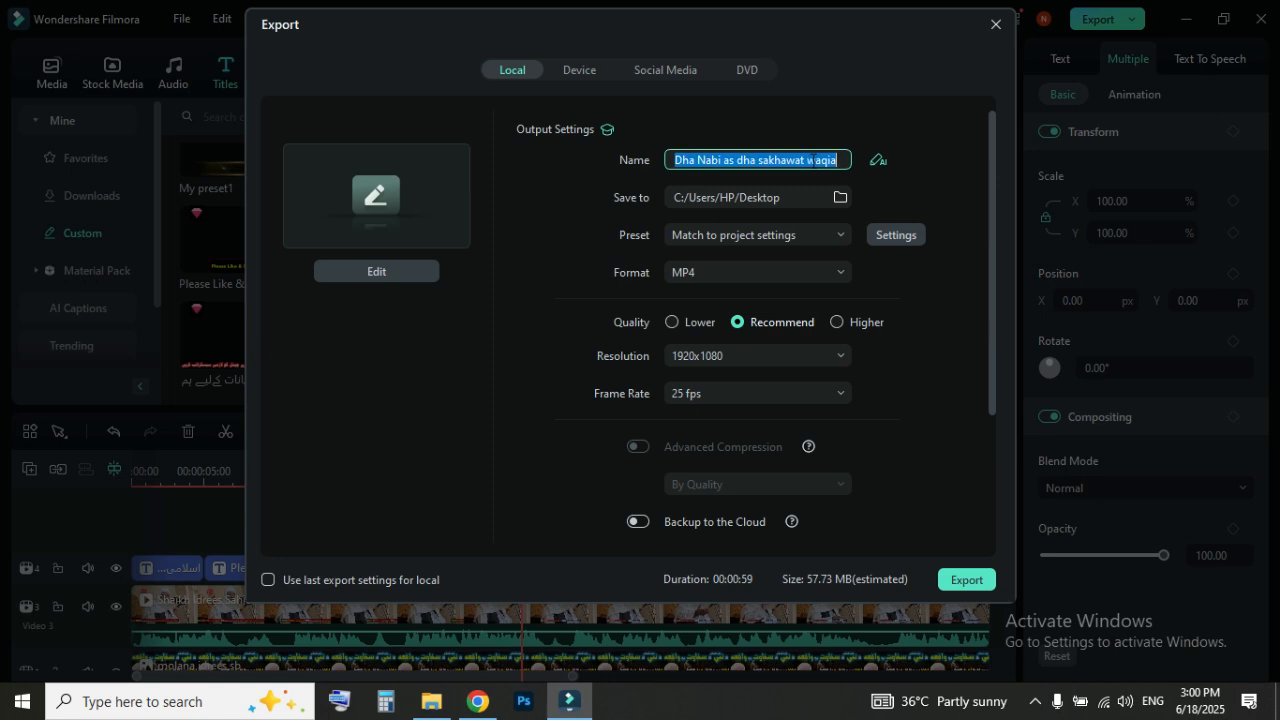
type("Pashto")
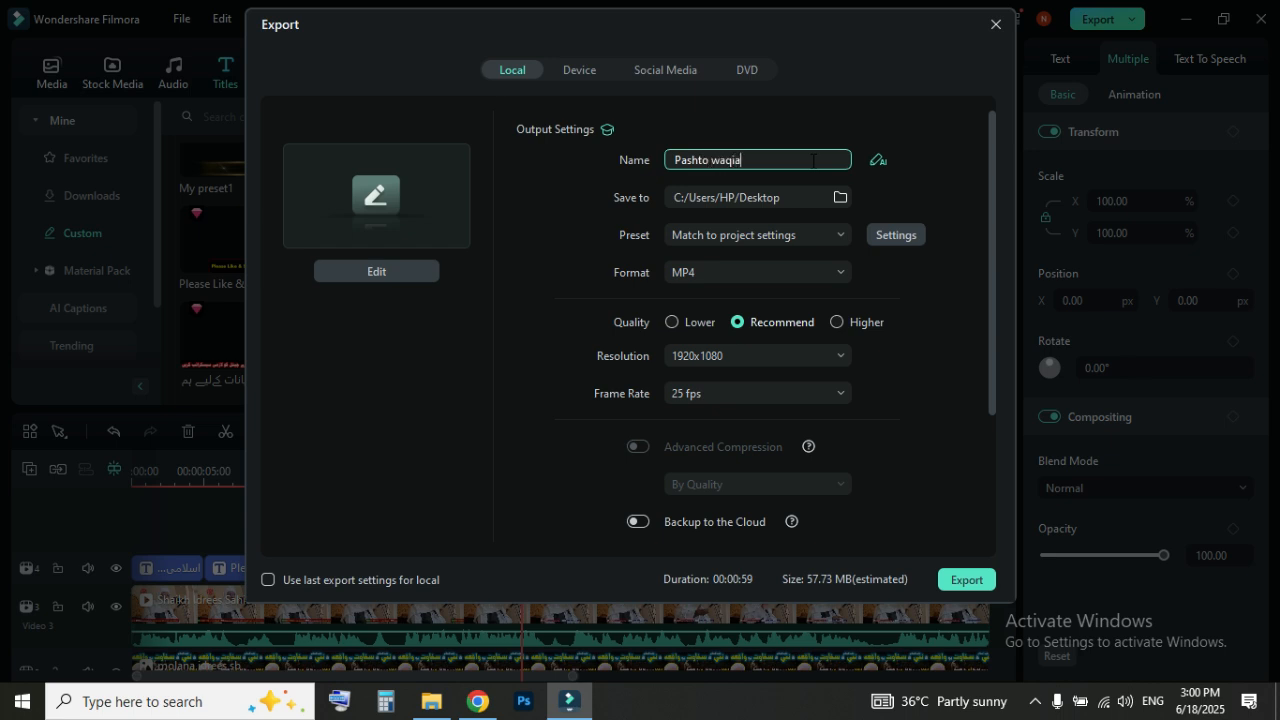
type("olana idrees")
Choose the Desktop as the save folder and start exporting the video as a 1920x1080 MP4
left_click(840, 197)
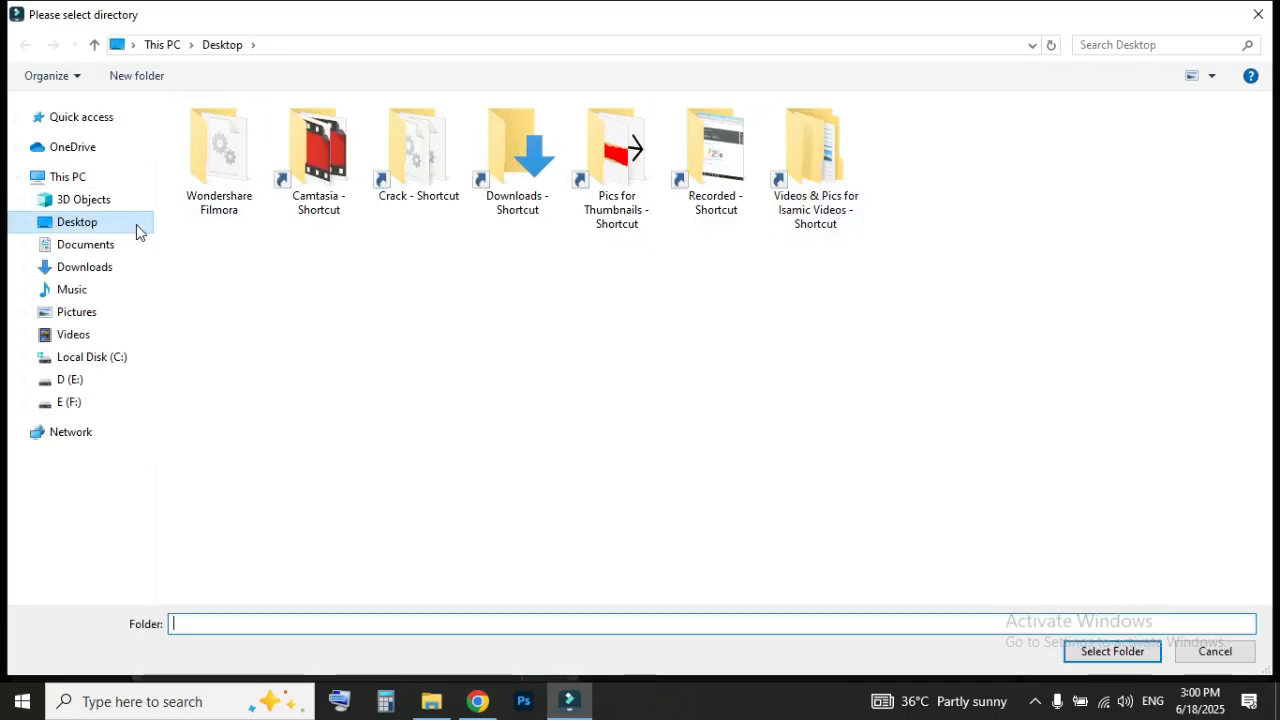
left_click(1103, 652)
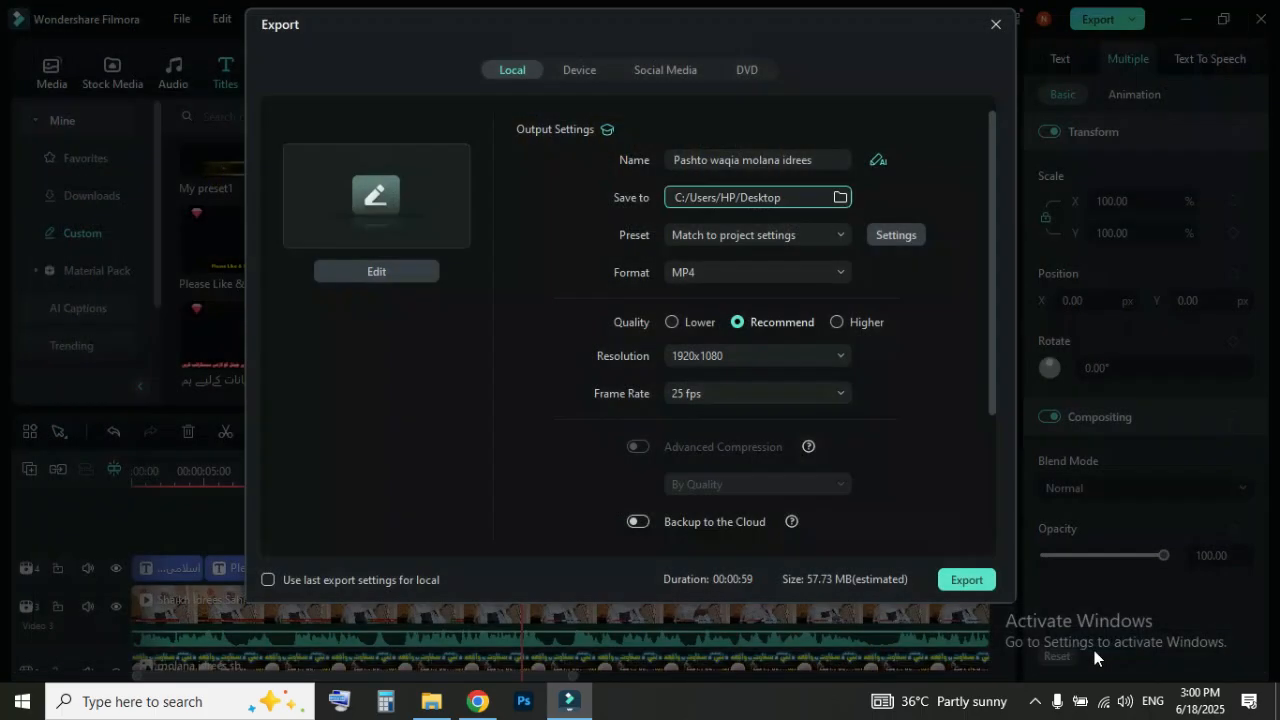
scroll(740, 369, "down", 1)
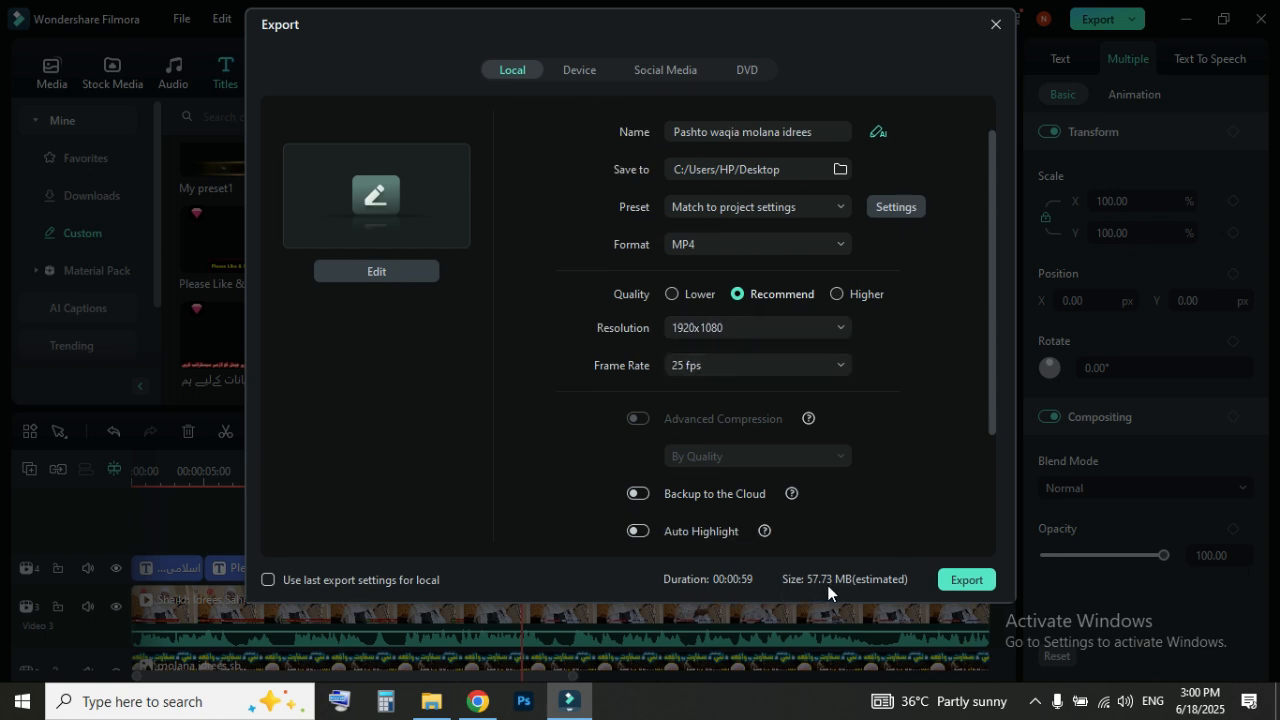
left_click(966, 580)
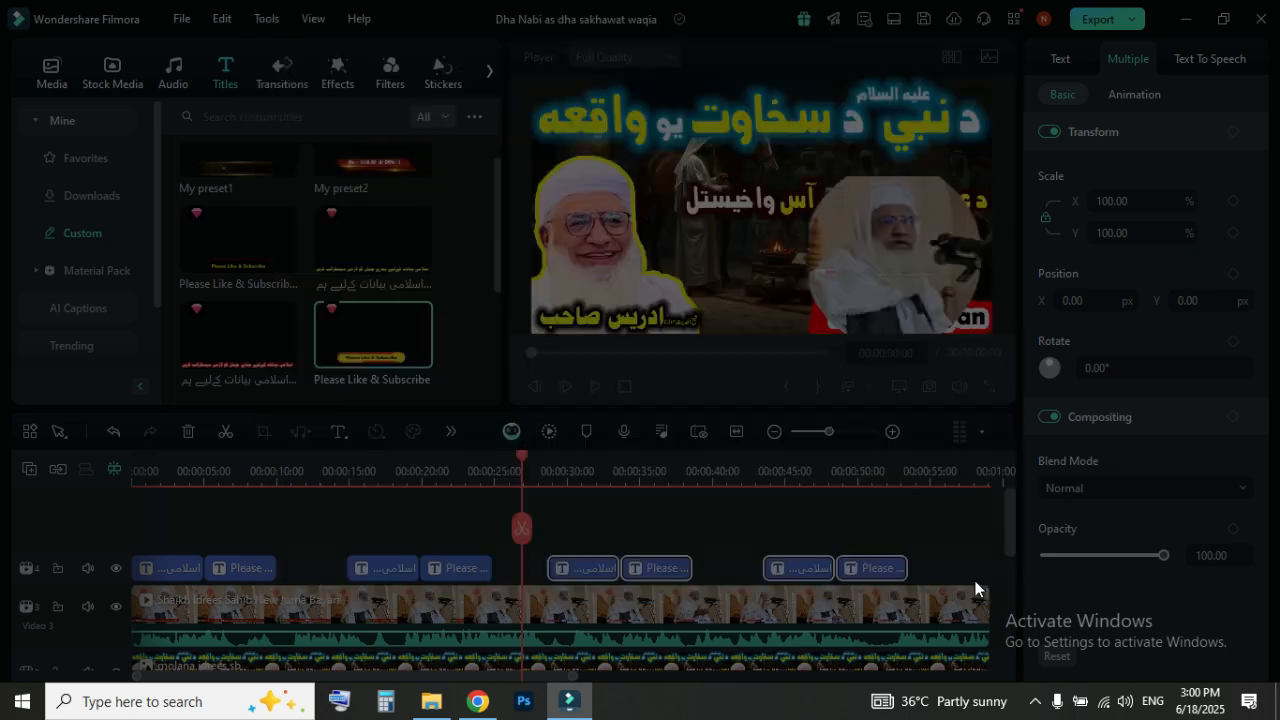